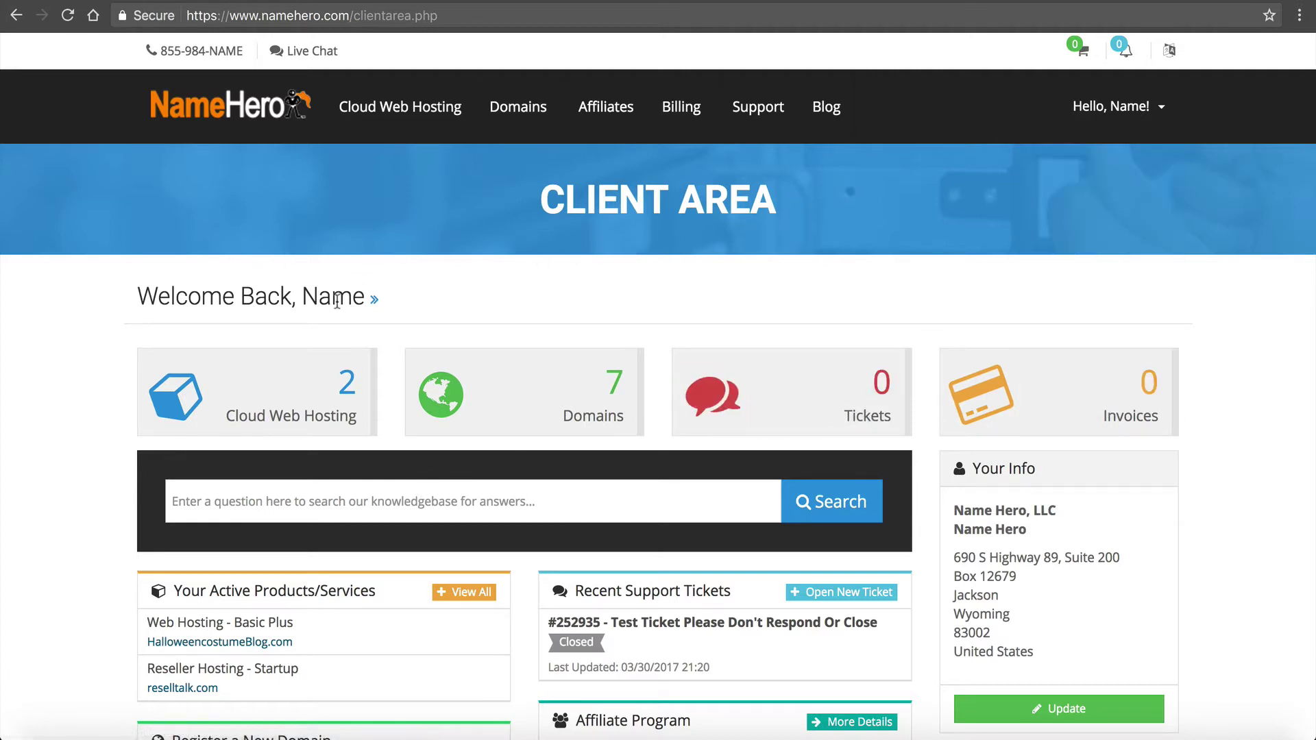
Go to Cloud Web Hosting and log into cPanel for the HalloweenCostumeBlog.com Basic Plus plan
{"action": "left_click", "coordinate": [306, 382]}
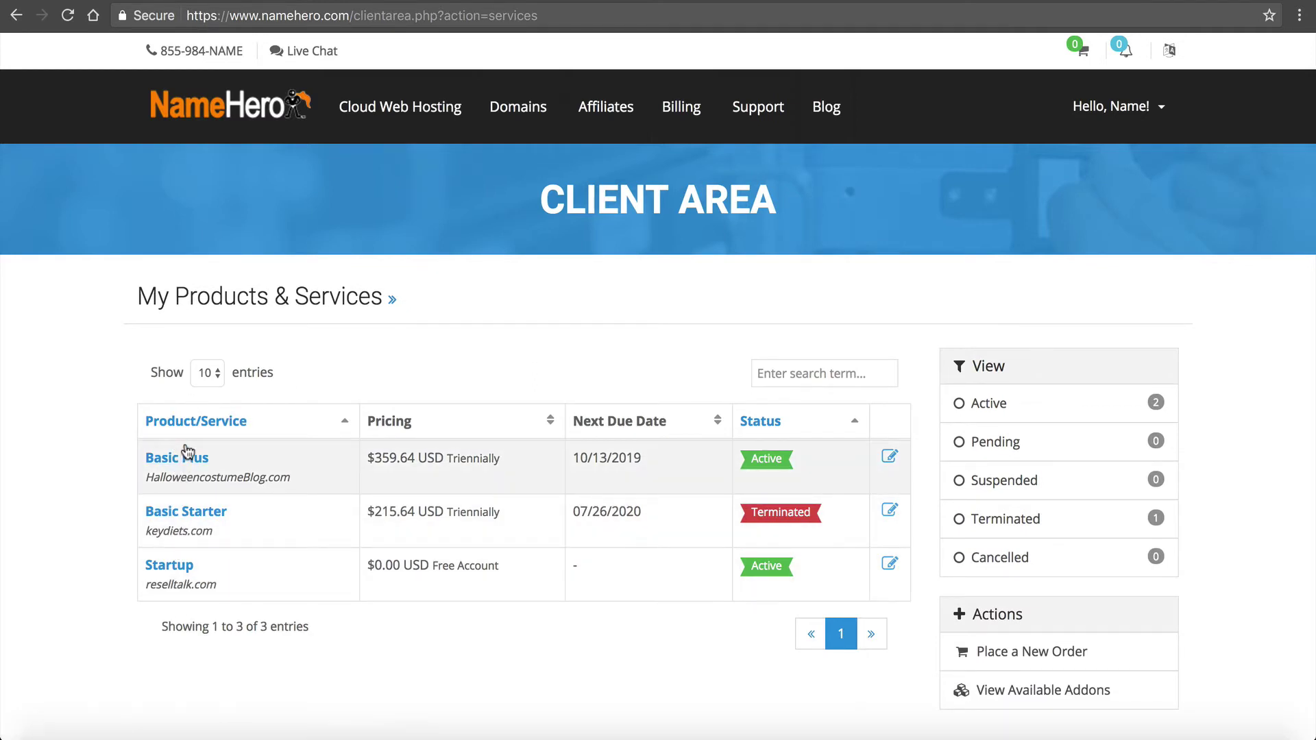
{"action": "left_click", "coordinate": [162, 466]}
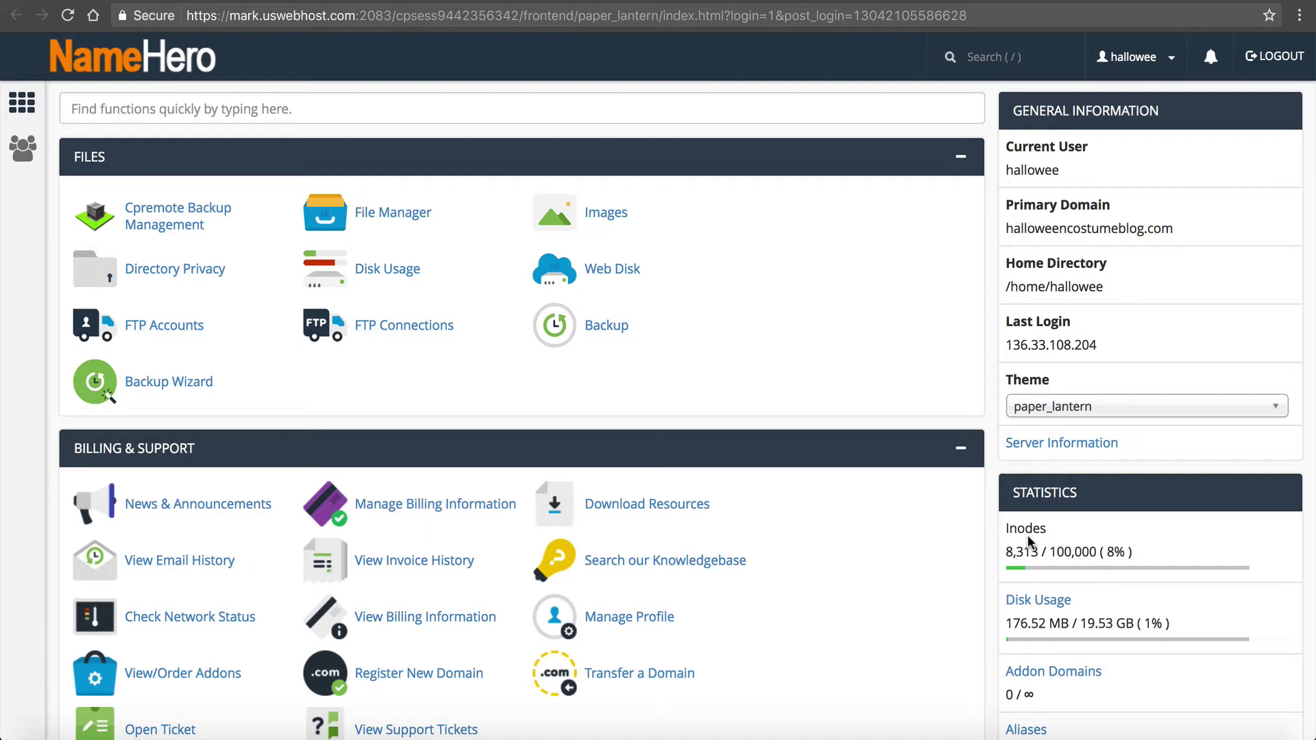
Search cPanel functions for 'redir' and open the Redirects tool
{"action": "left_click", "coordinate": [221, 104]}
{"action": "type", "text": "re"}
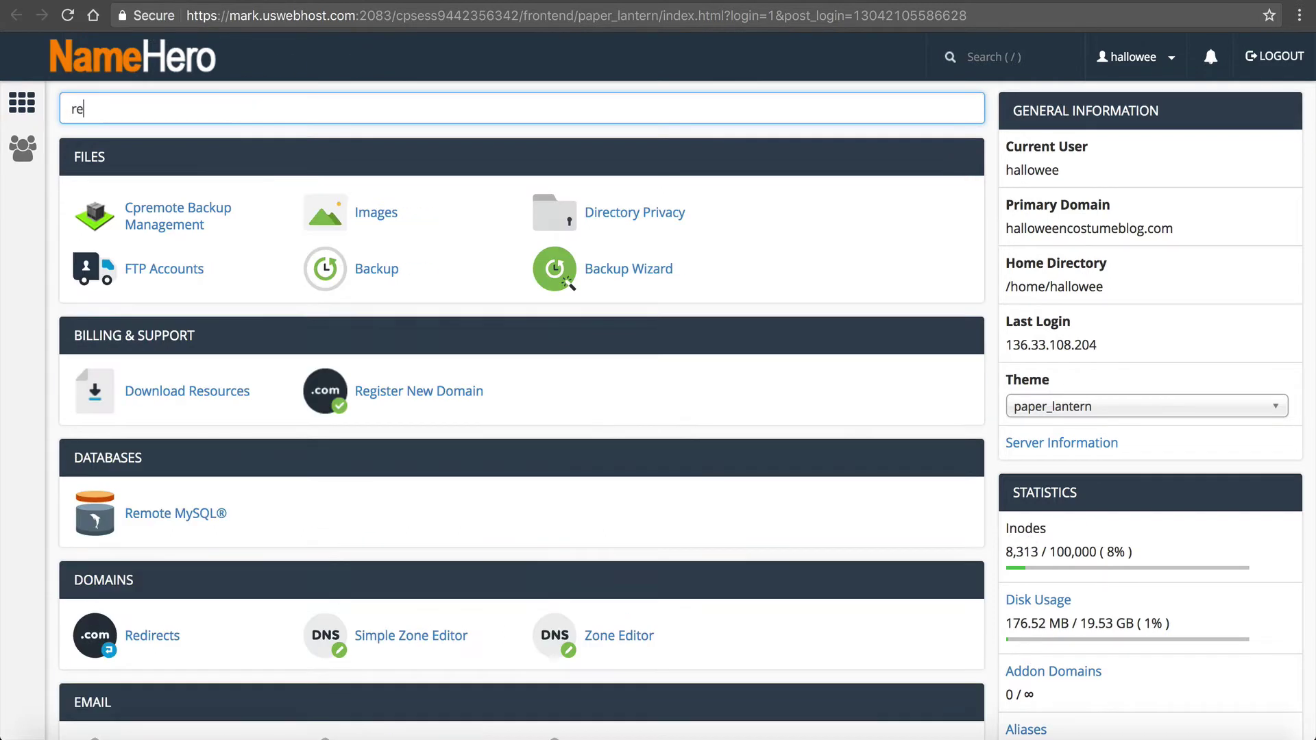
{"action": "type", "text": "dir"}
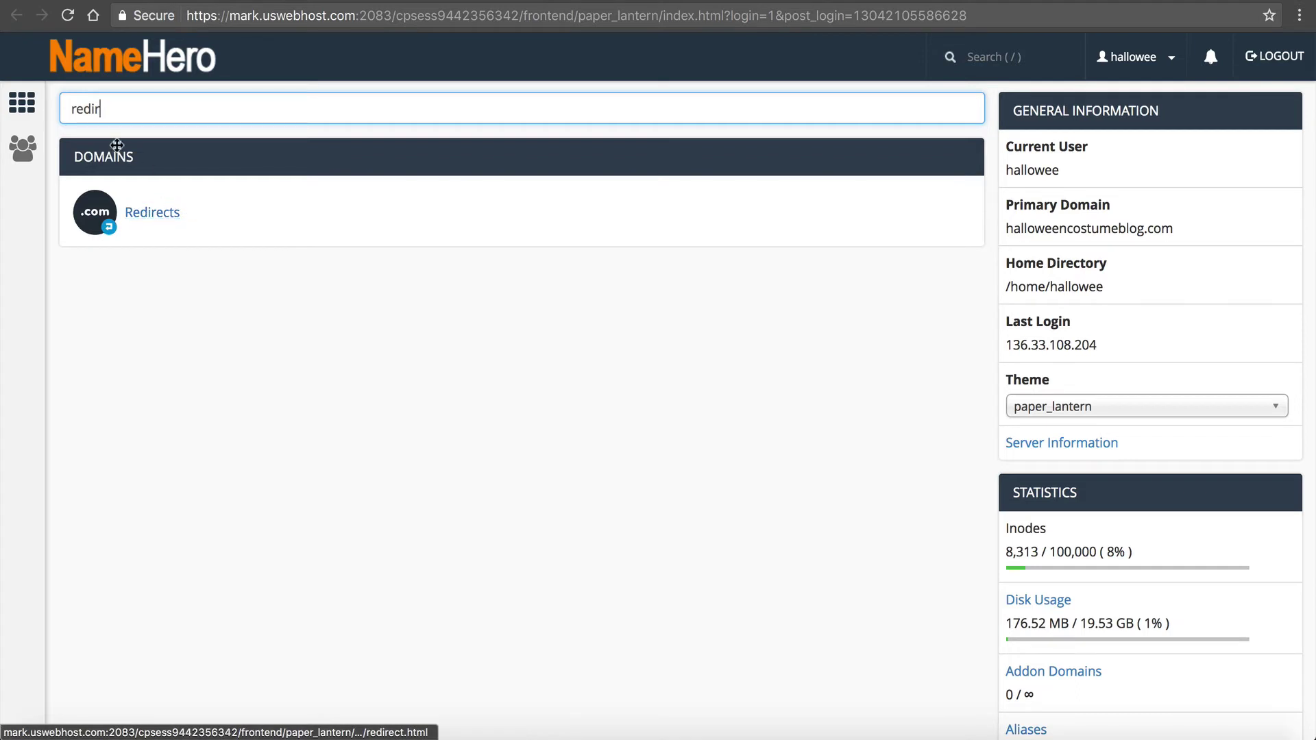
{"action": "left_click", "coordinate": [158, 213]}
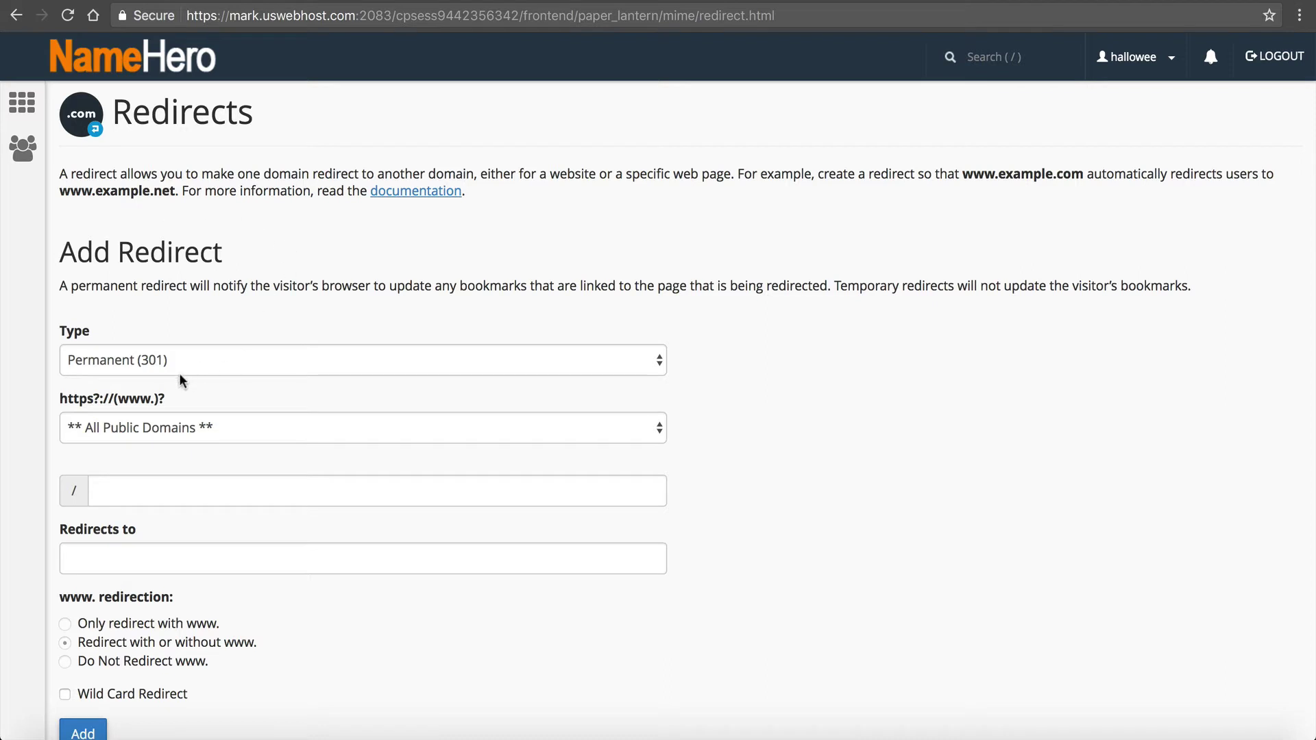
Keep the redirect type at Permanent (301) and bring up the list of domains
{"action": "left_click", "coordinate": [233, 362]}
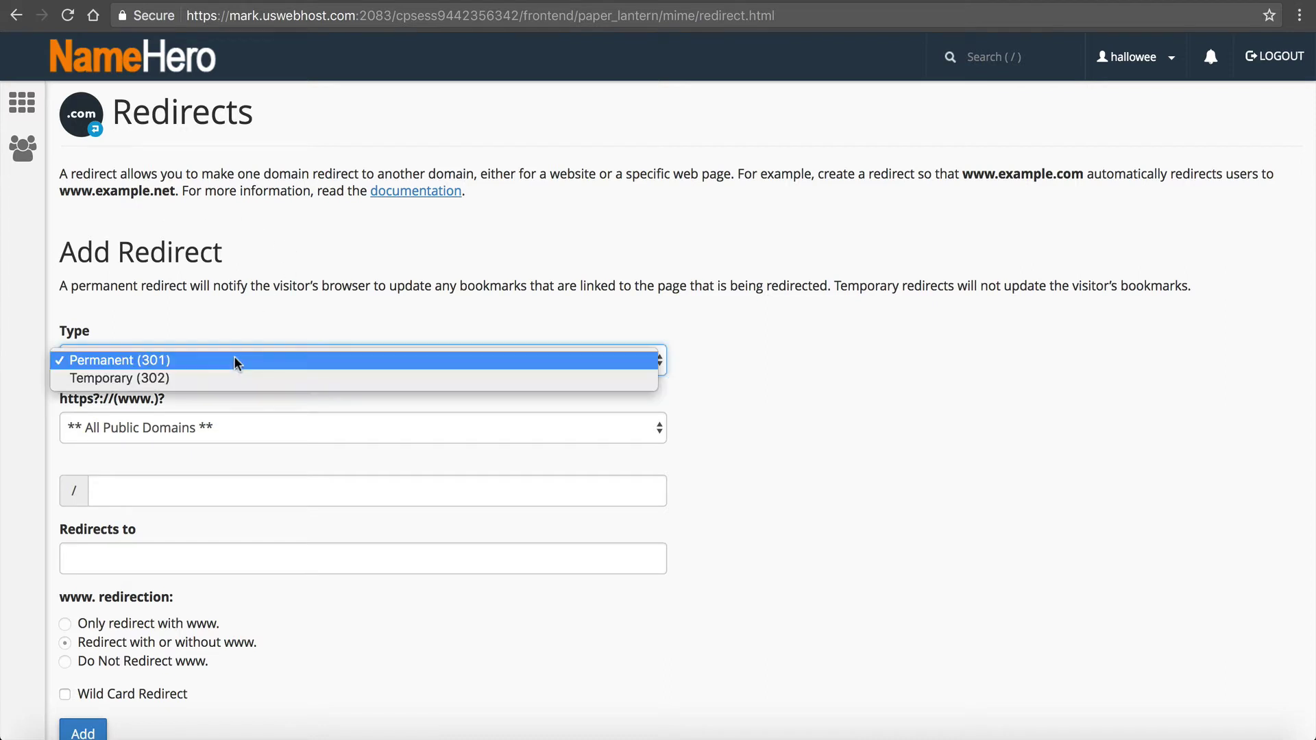
{"action": "left_click", "coordinate": [301, 281]}
{"action": "left_click", "coordinate": [305, 285]}
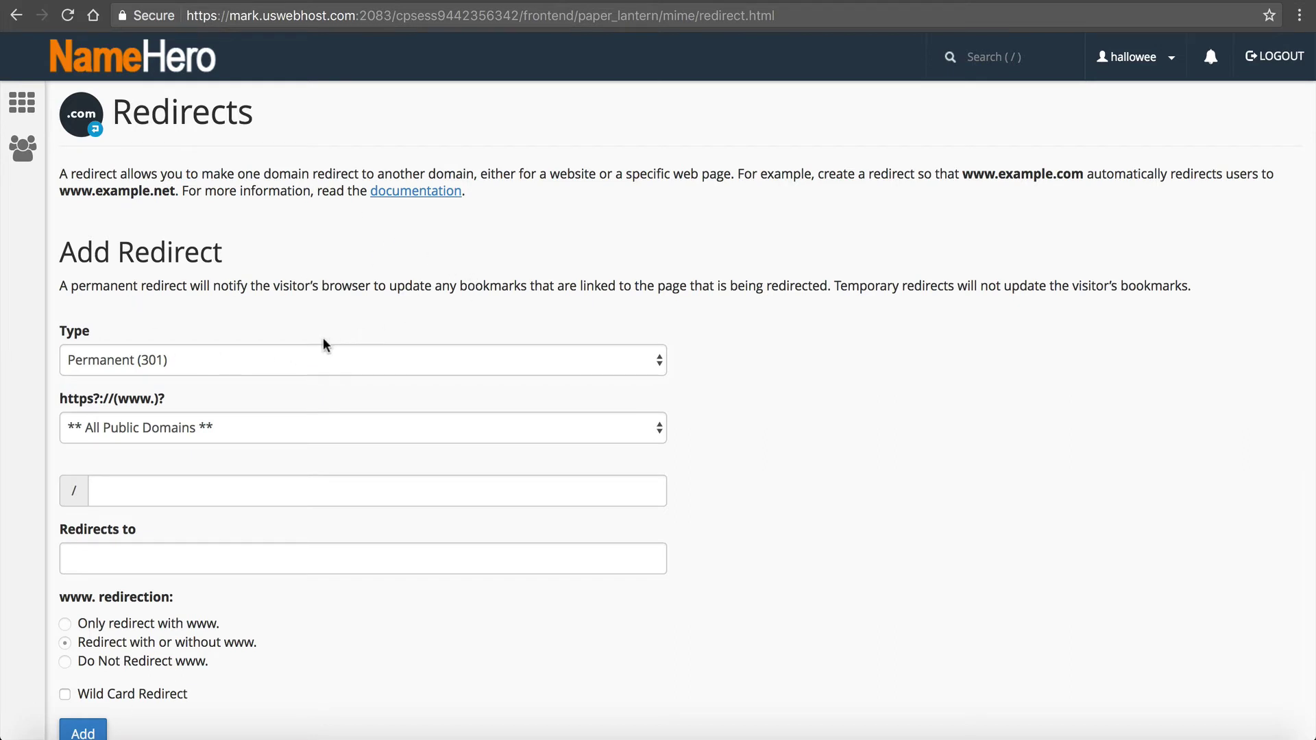
{"action": "left_click", "coordinate": [277, 349]}
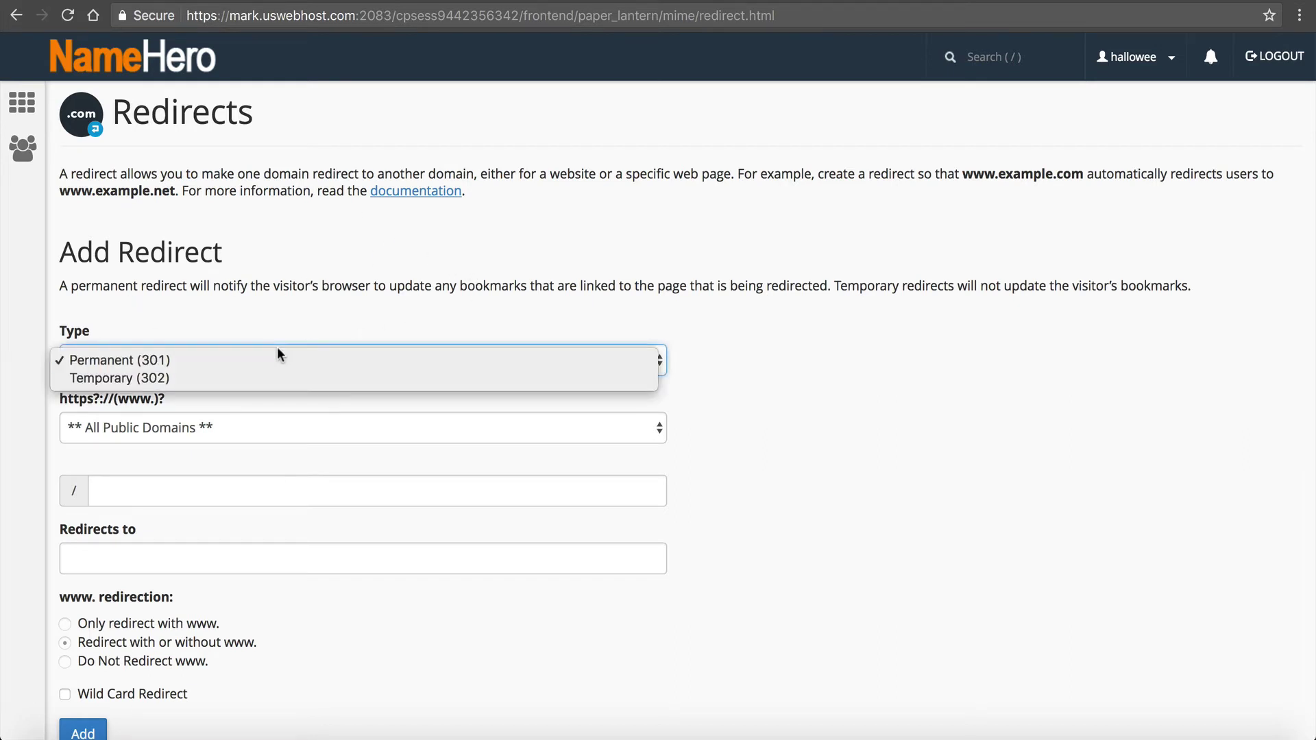
{"action": "left_click", "coordinate": [164, 358]}
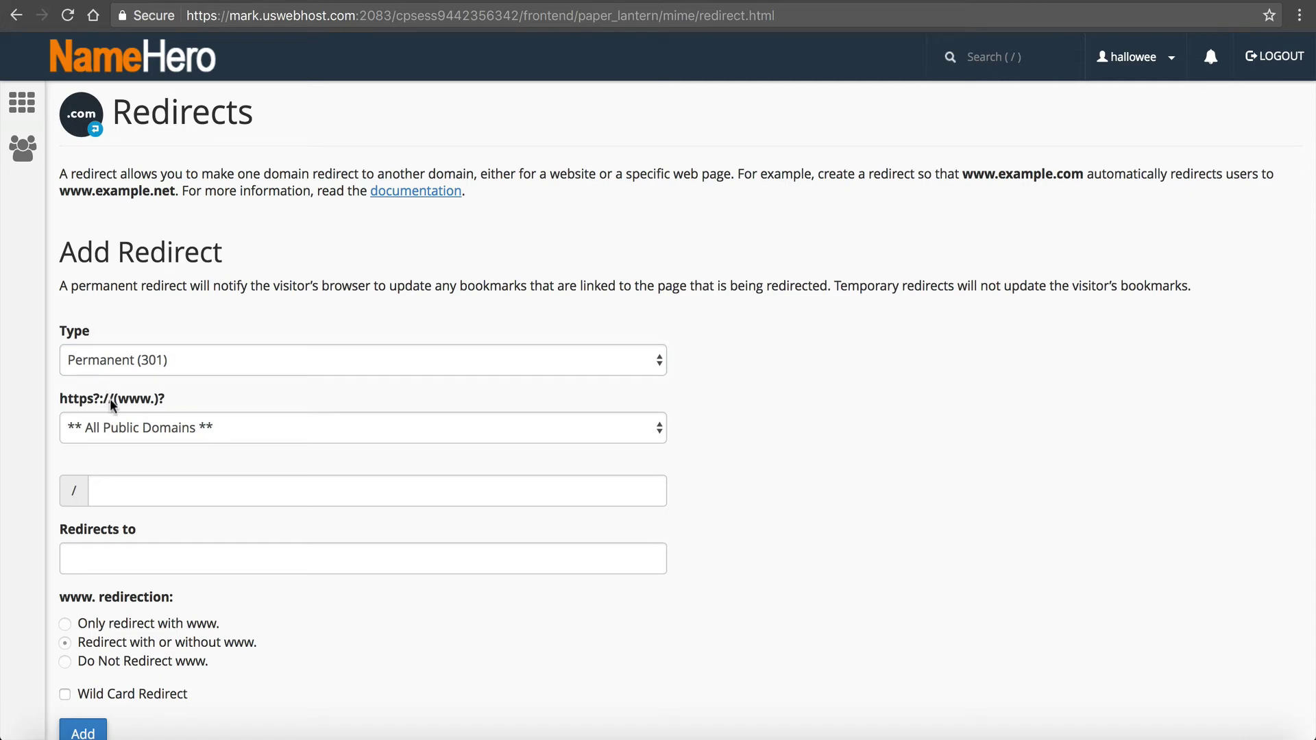
{"action": "left_click", "coordinate": [115, 431]}
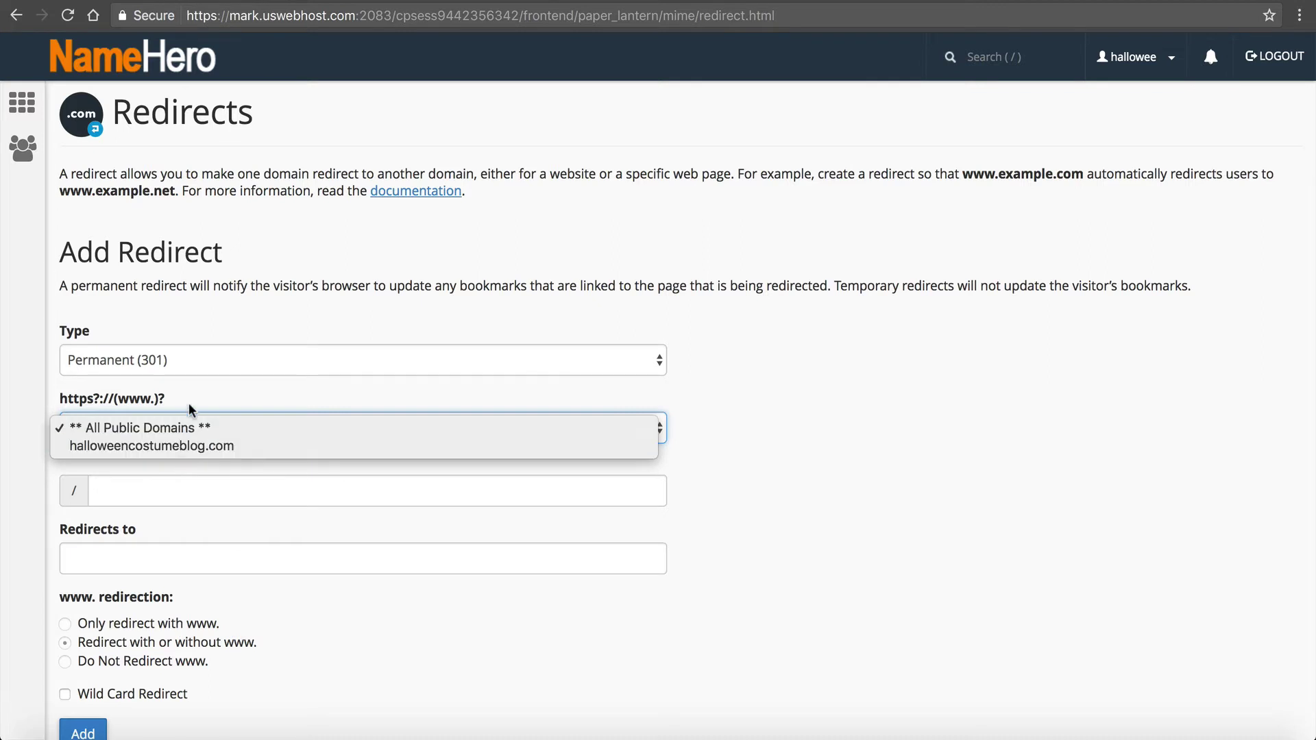
Choose halloweencostumeblog.com as the source domain for the redirect
{"action": "left_click", "coordinate": [179, 444]}
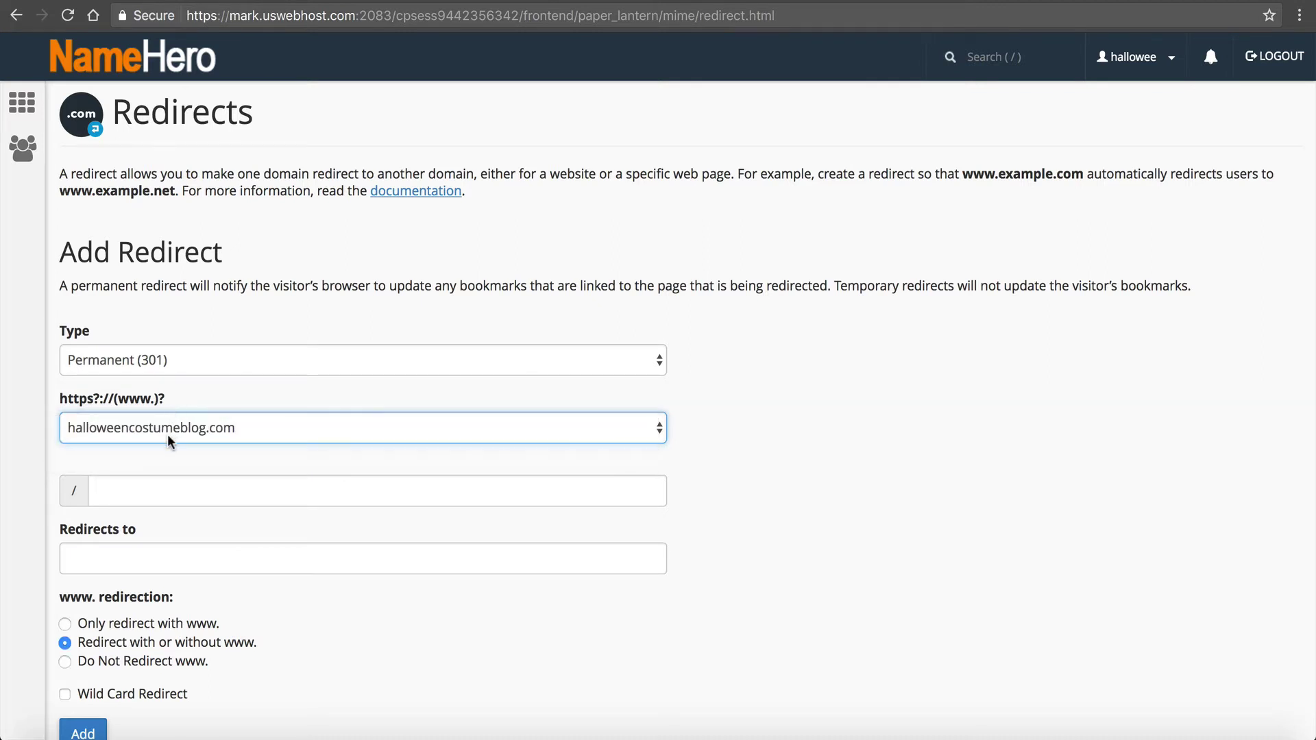
{"action": "left_click", "coordinate": [166, 436]}
{"action": "left_click", "coordinate": [192, 454]}
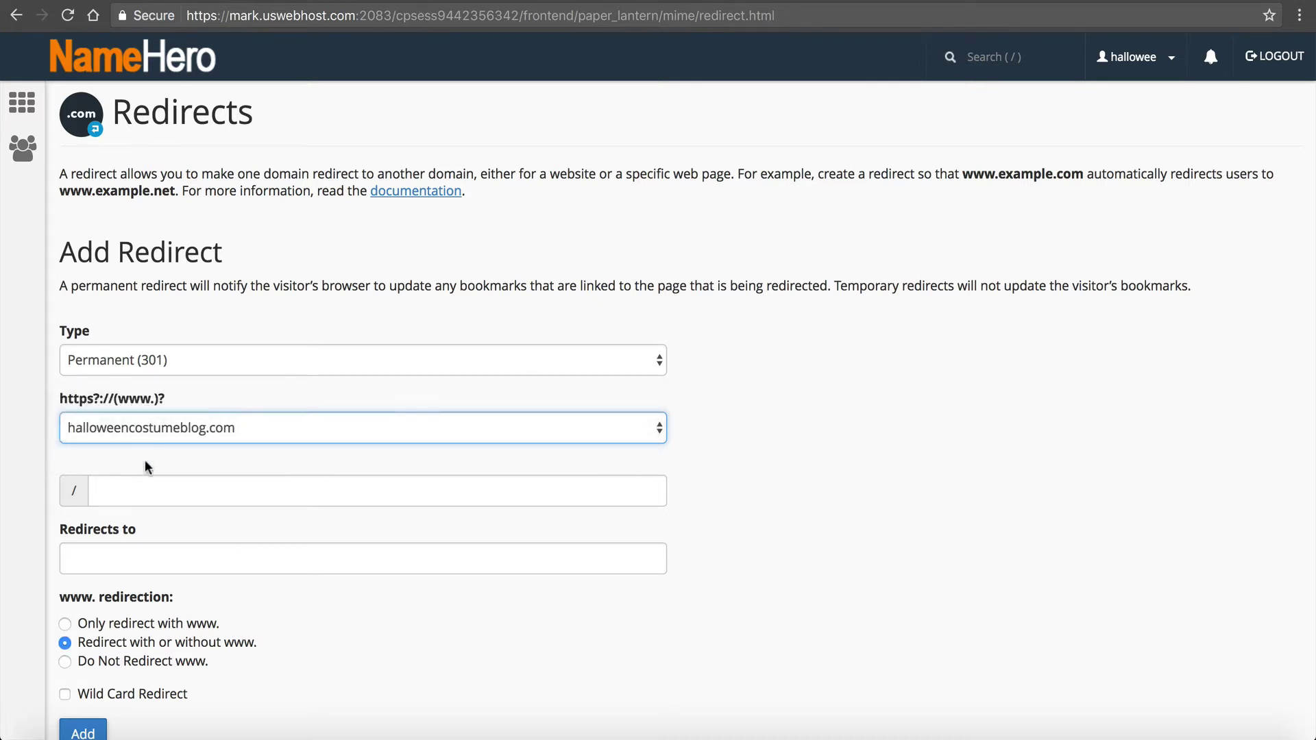
{"action": "left_click", "coordinate": [130, 501]}
{"action": "scroll", "coordinate": [130, 500], "scroll_direction": "down", "scroll_amount": 5}
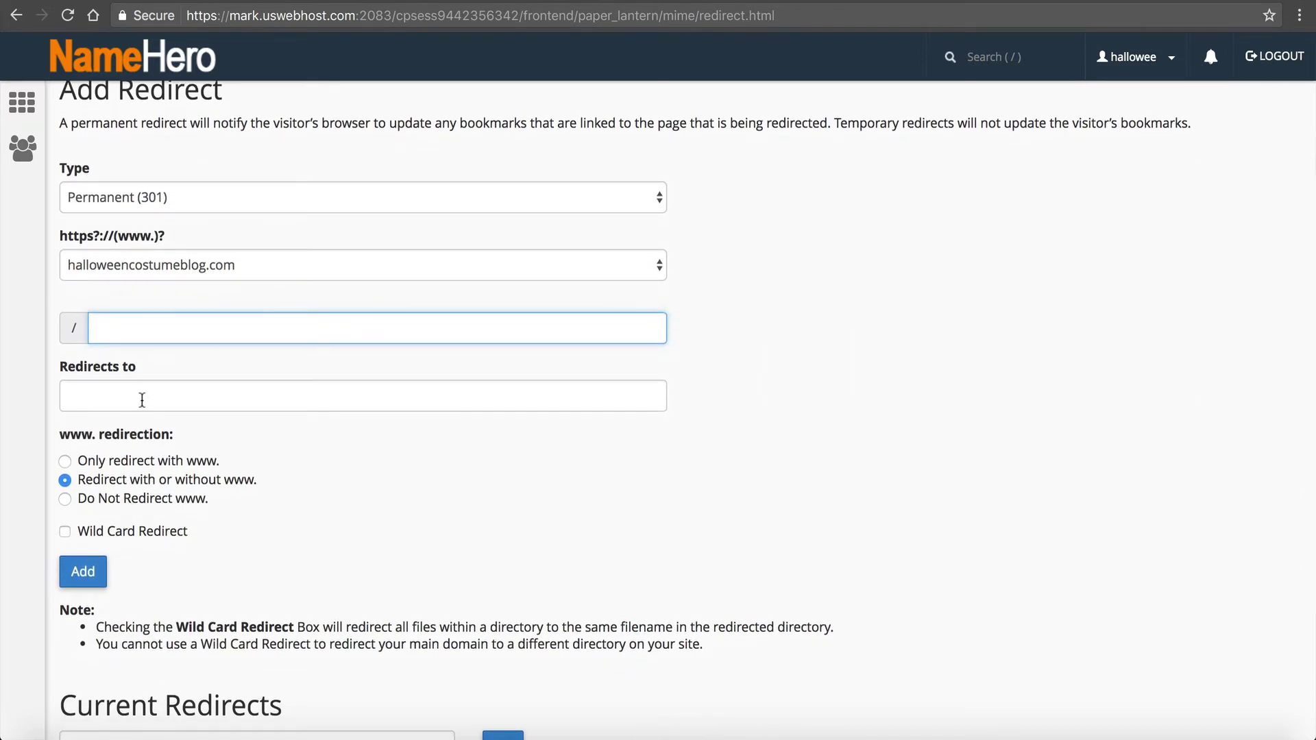
{"action": "left_click", "coordinate": [166, 388]}
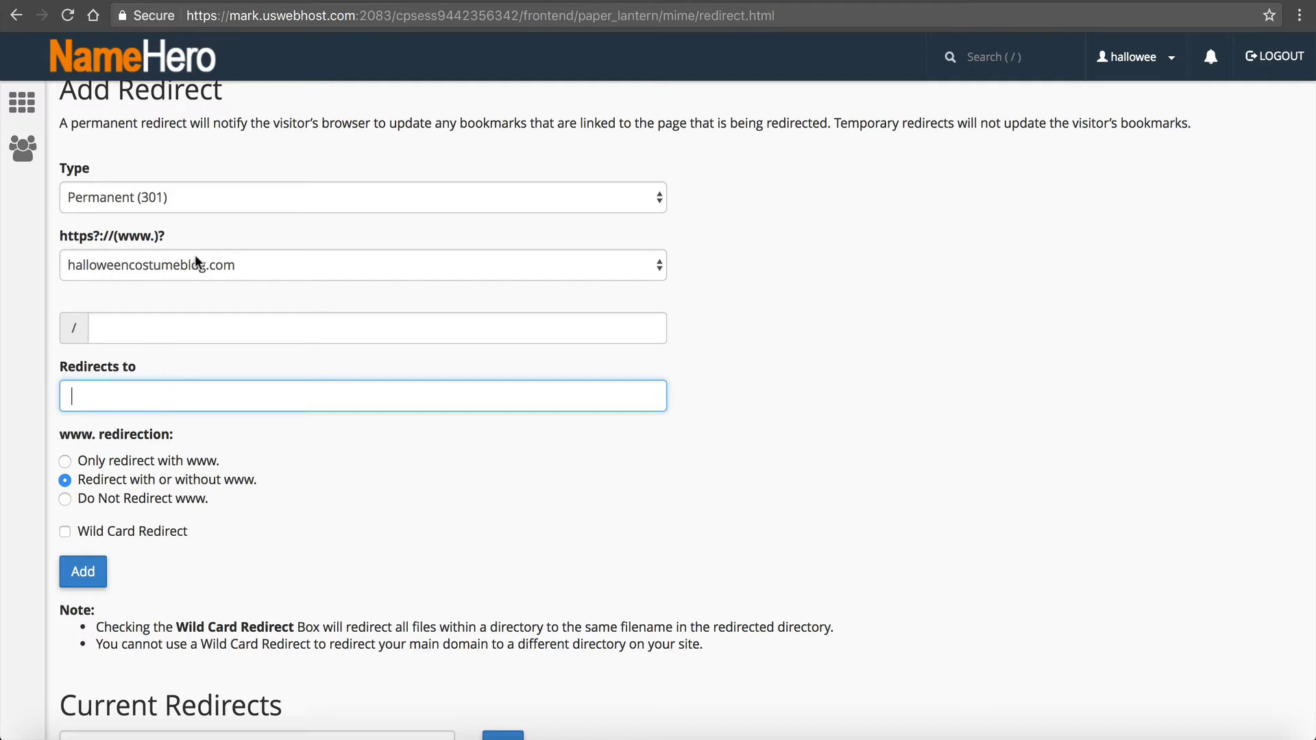
{"action": "left_click", "coordinate": [119, 341]}
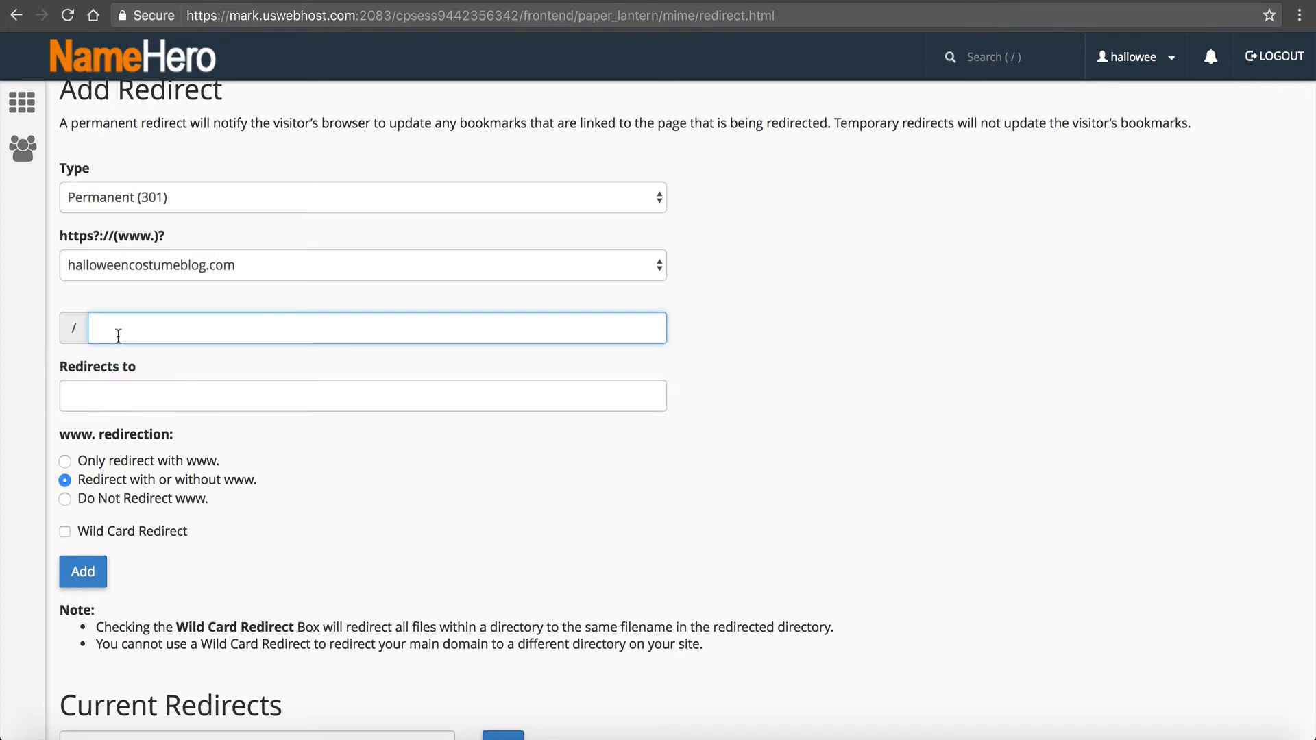
{"action": "type", "text": "index.php"}
{"action": "left_click", "coordinate": [94, 390]}
{"action": "type", "text": "http"}
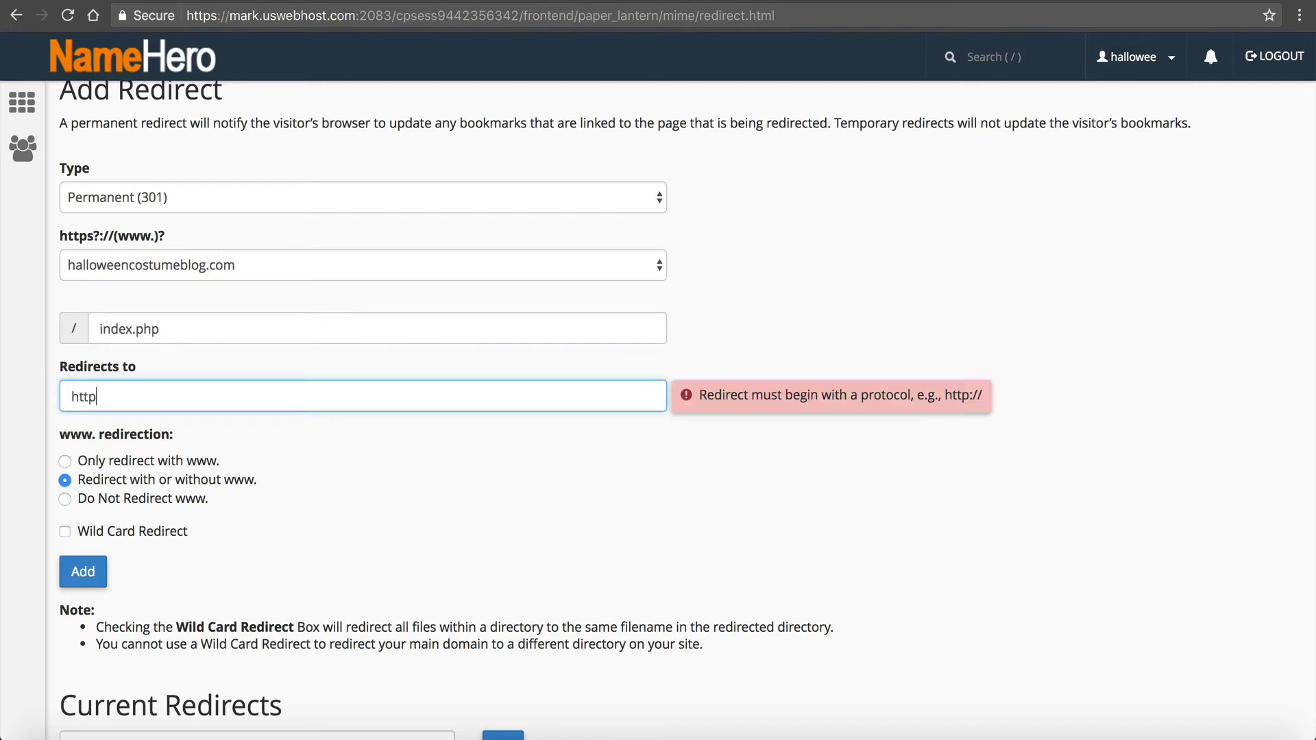
{"action": "type", "text": "s://www.mynewsite.com/index.php"}
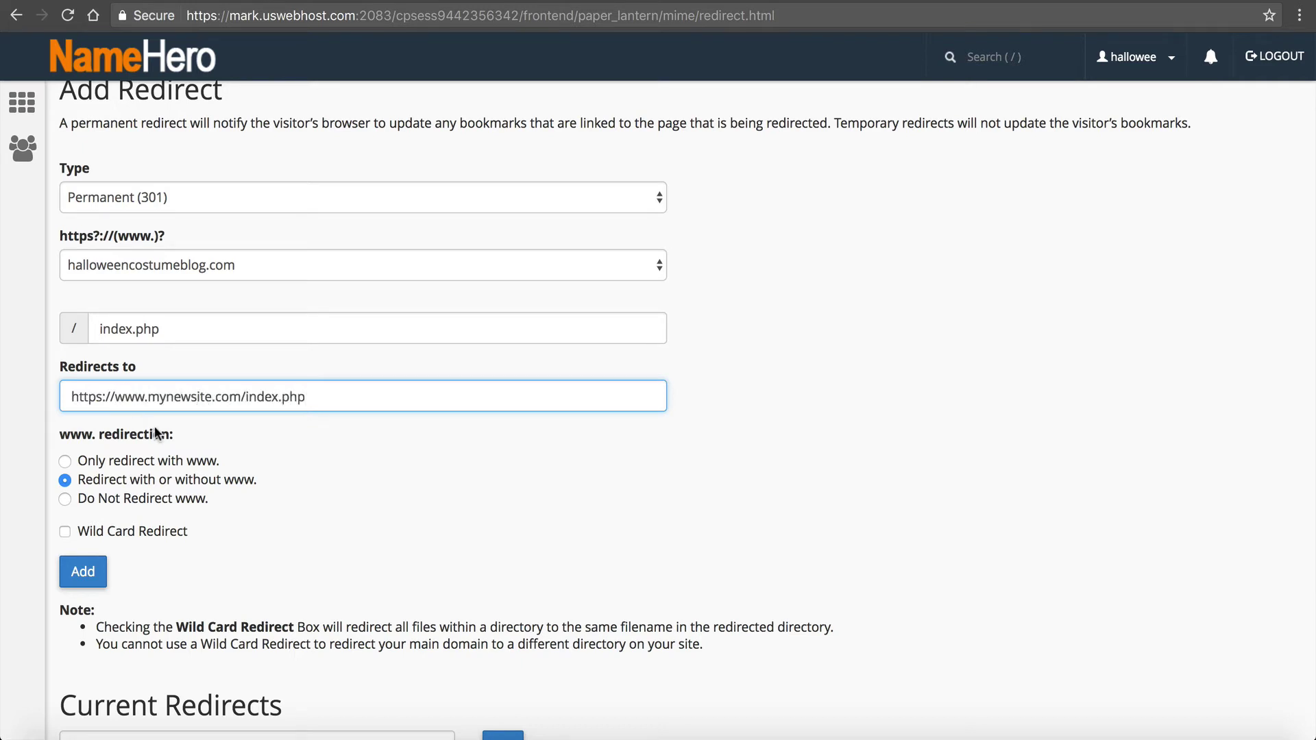
{"action": "left_click", "coordinate": [300, 423]}
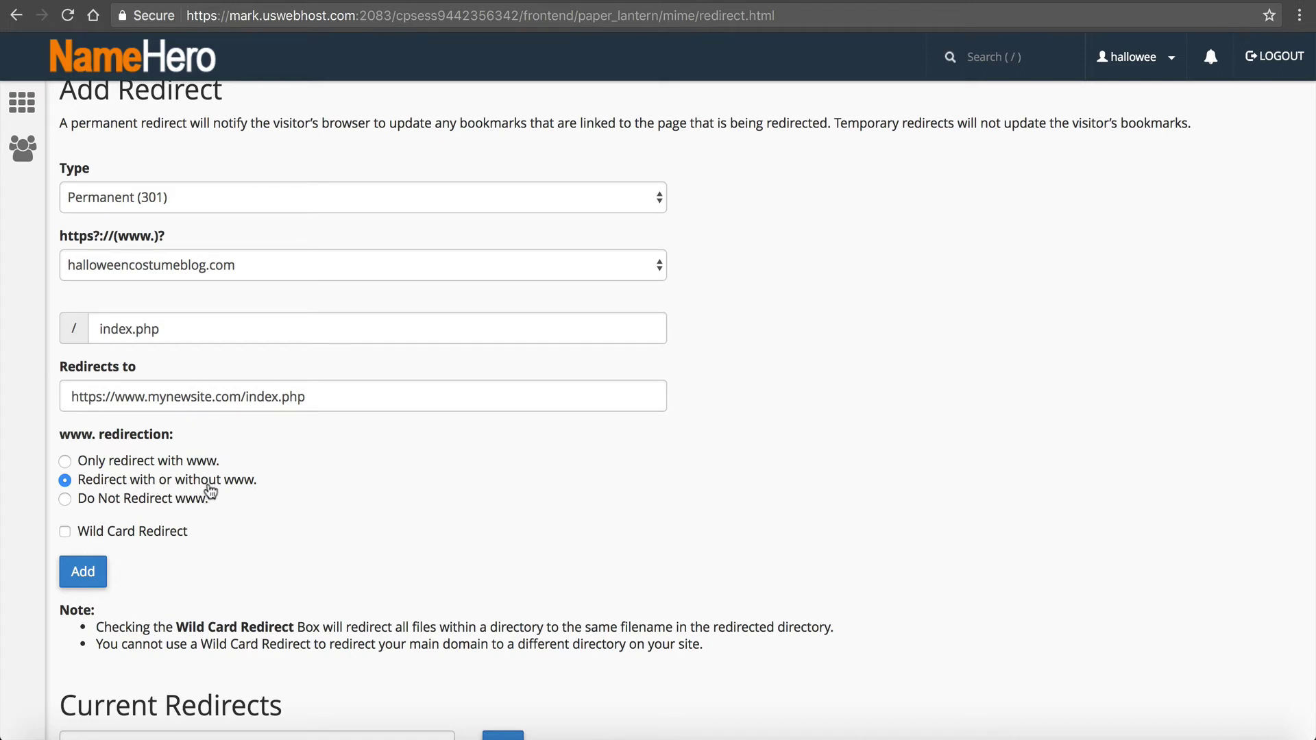
{"action": "left_click", "coordinate": [315, 394]}
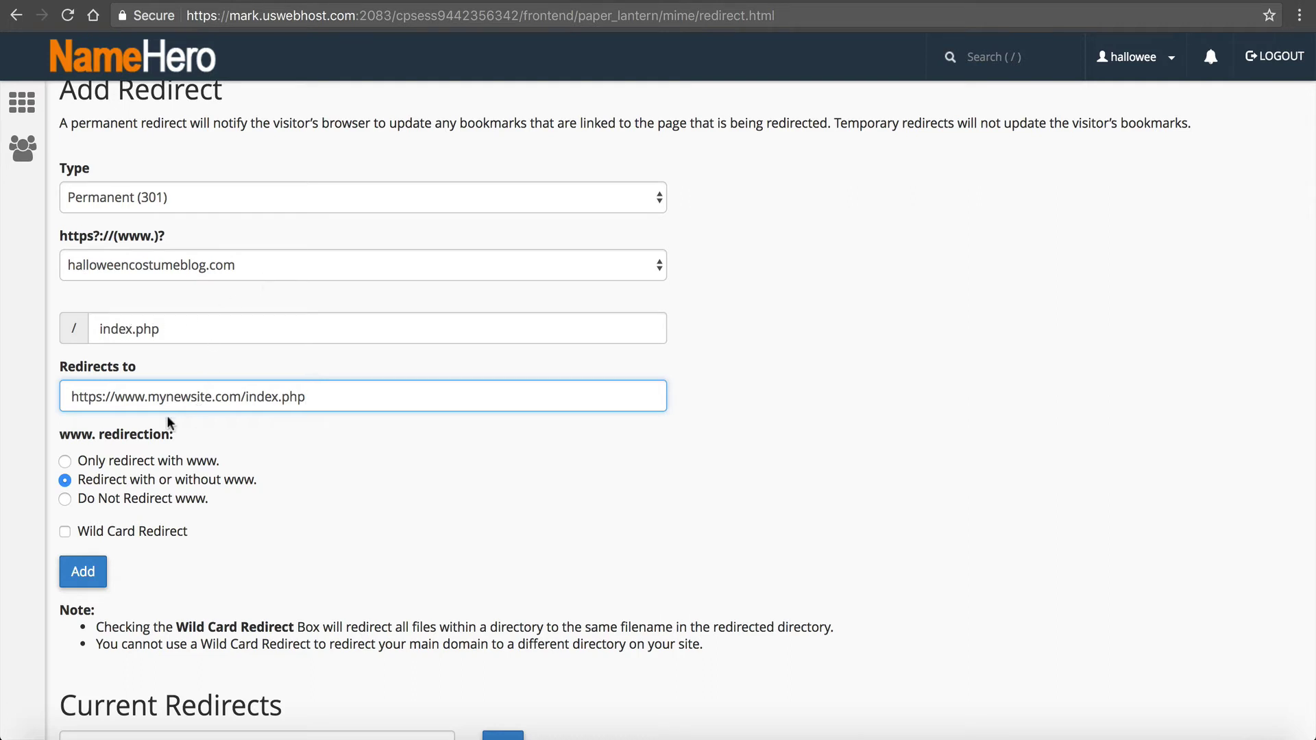
Change the source path to blog/posts/ and replace index.php in the destination with blog/posts/
{"action": "left_click_drag", "start_coordinate": [74, 398], "coordinate": [327, 402]}
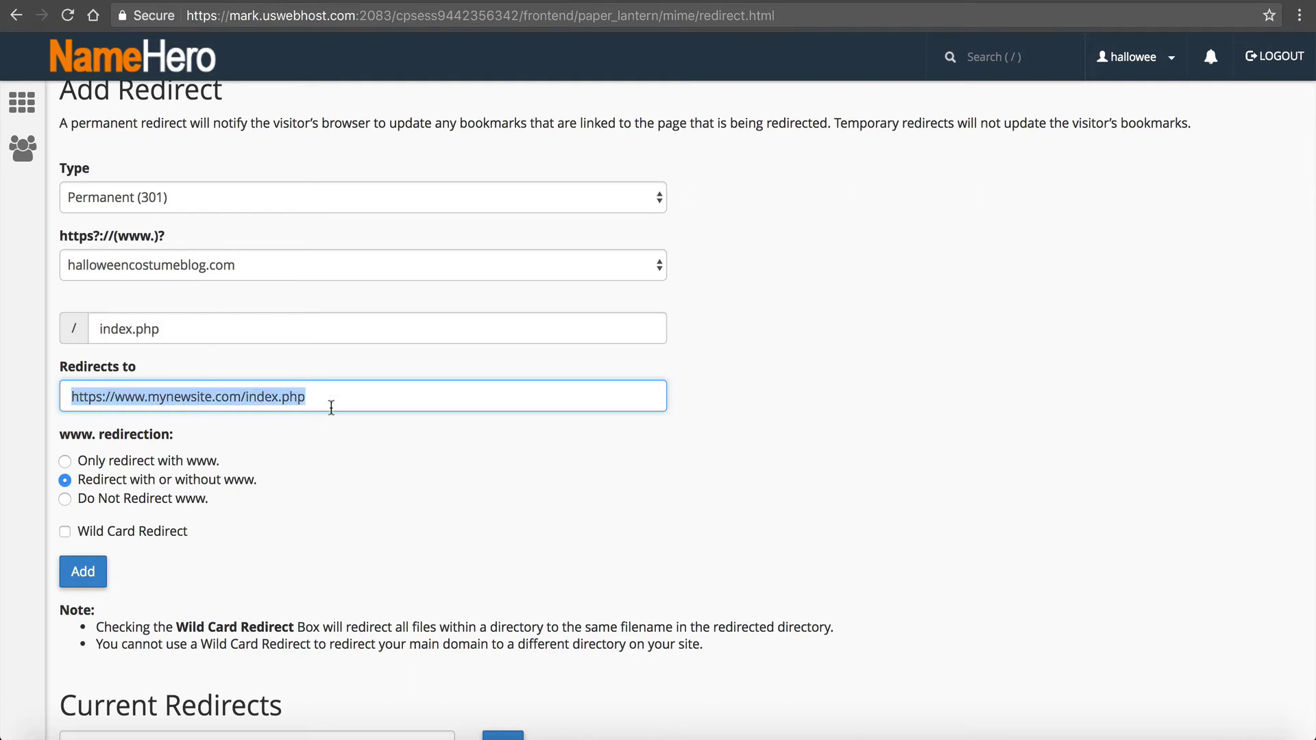
{"action": "left_click", "coordinate": [333, 394]}
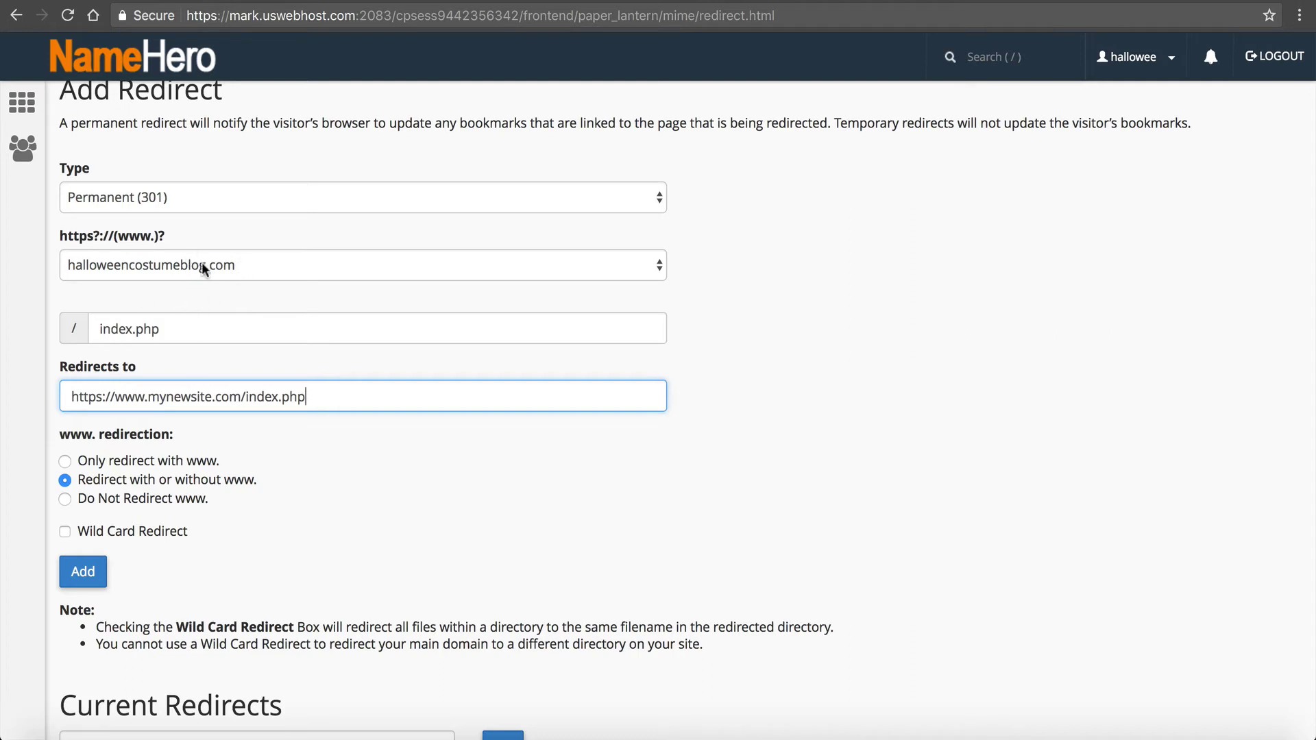
{"action": "double_click", "coordinate": [217, 329]}
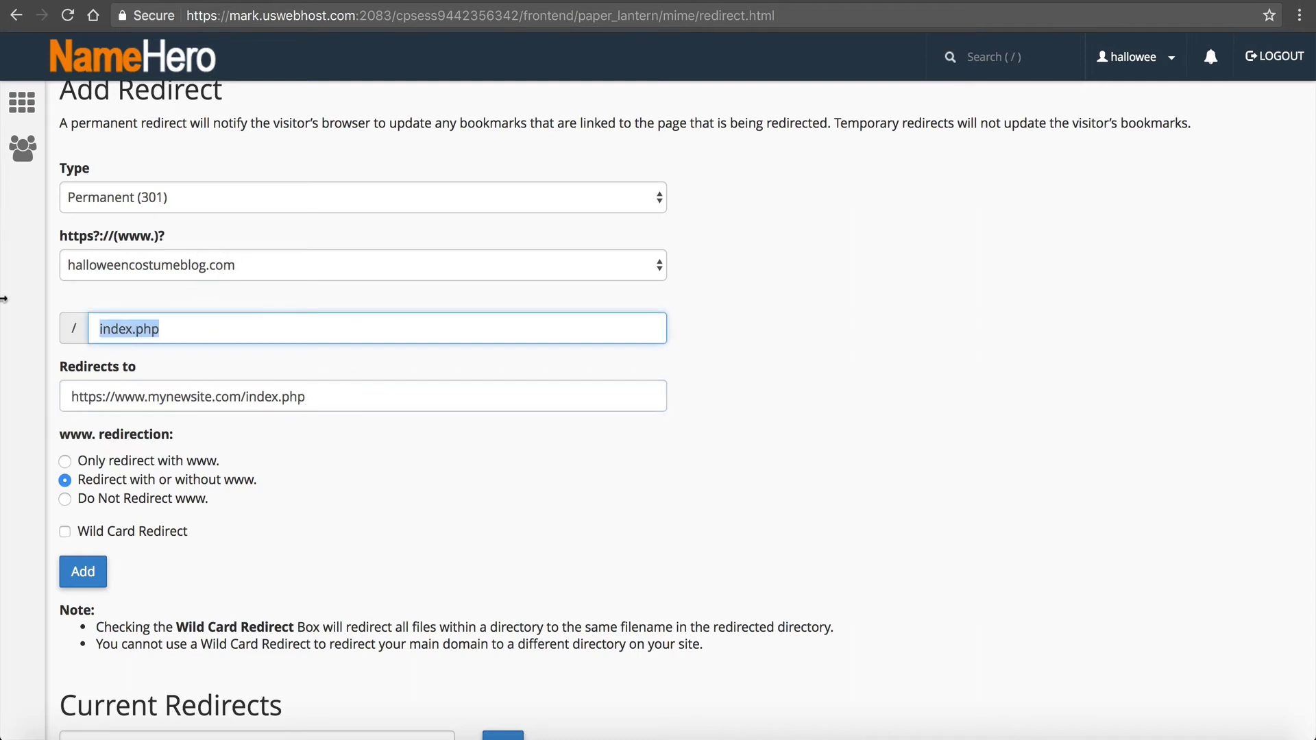
{"action": "type", "text": "posts/b"}
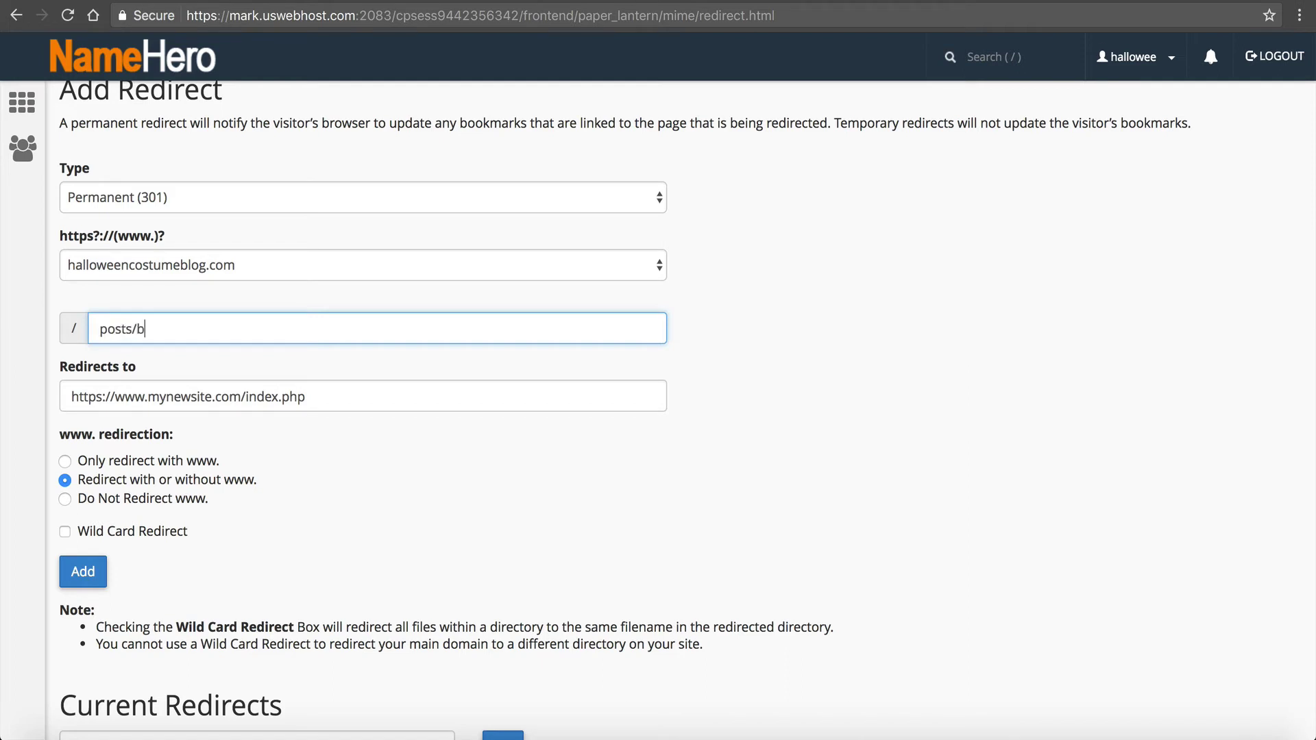
{"action": "key", "text": "super+a"}
{"action": "type", "text": "blog/posts/"}
{"action": "left_click_drag", "start_coordinate": [176, 322], "coordinate": [76, 310]}
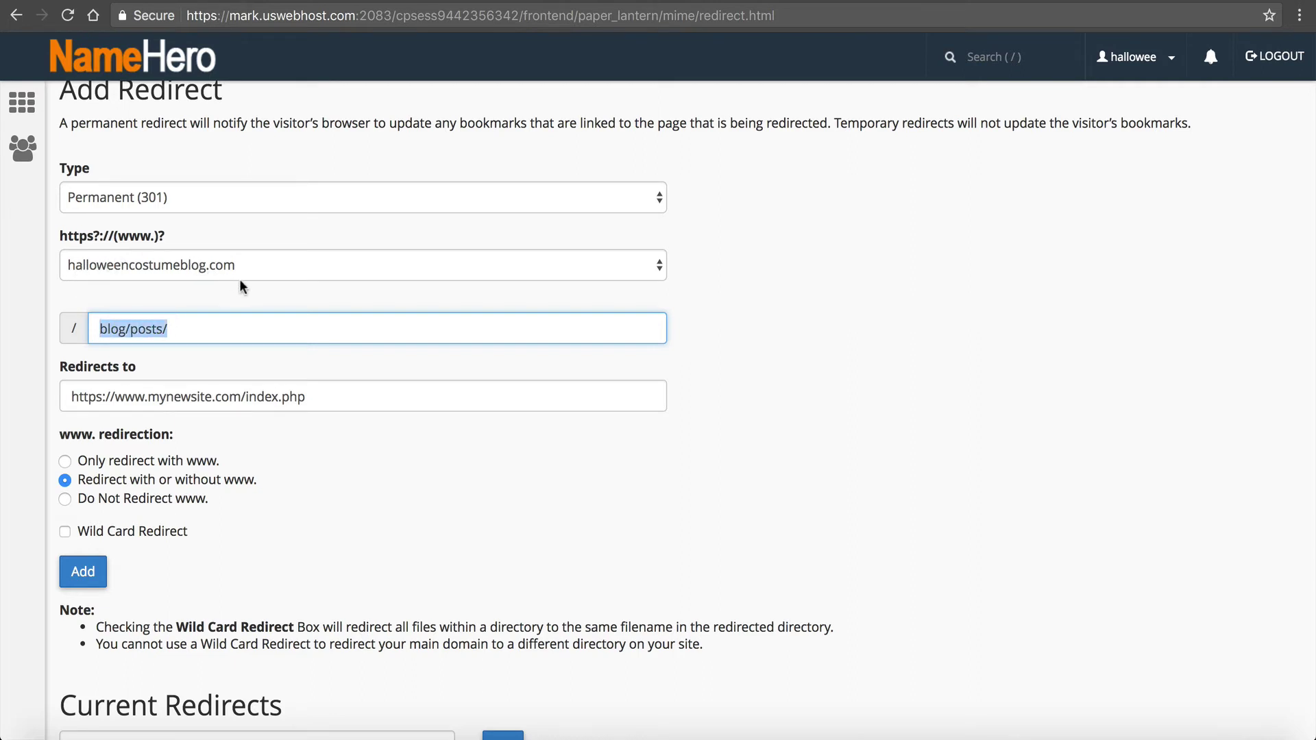
{"action": "left_click", "coordinate": [103, 335]}
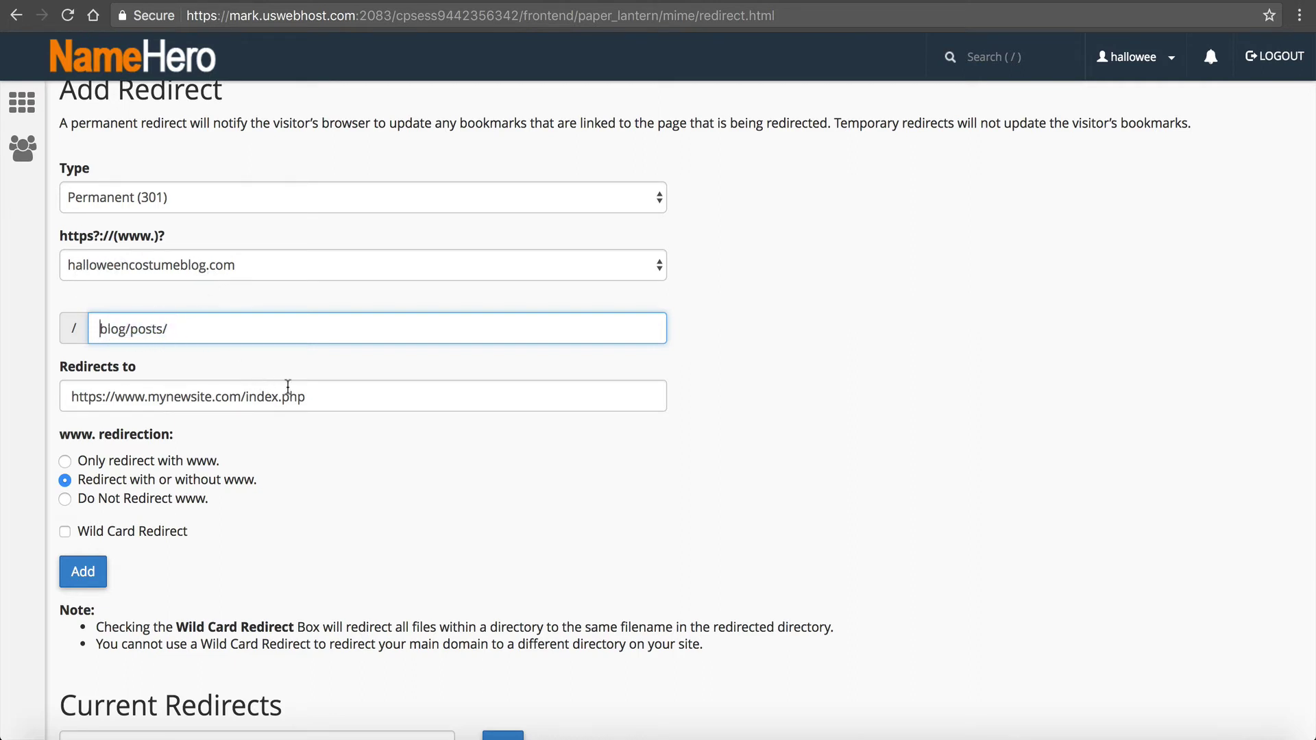
{"action": "left_click_drag", "start_coordinate": [312, 396], "coordinate": [245, 398]}
{"action": "type", "text": "blog/pos"}
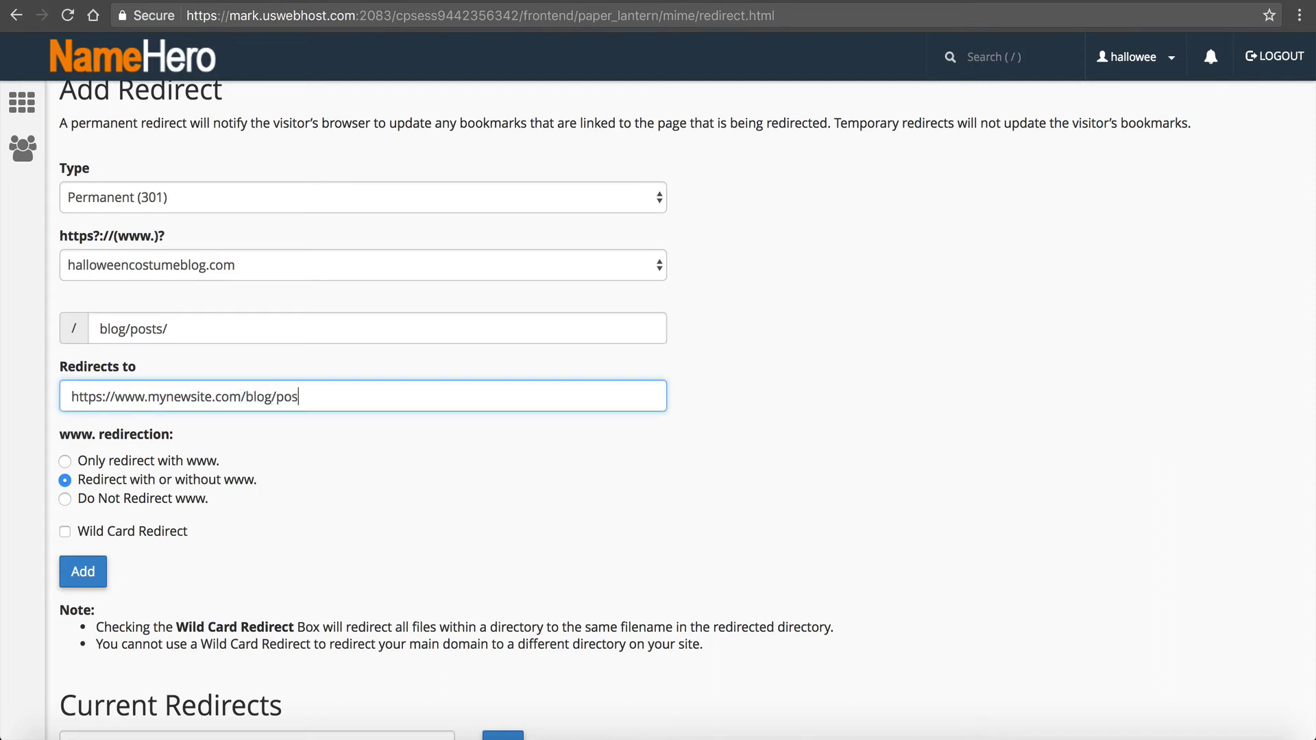
{"action": "type", "text": "ts/"}
Enable Wild Card Redirect and add post-name-here to the path and the destination, ending with '/'
{"action": "left_click", "coordinate": [146, 539]}
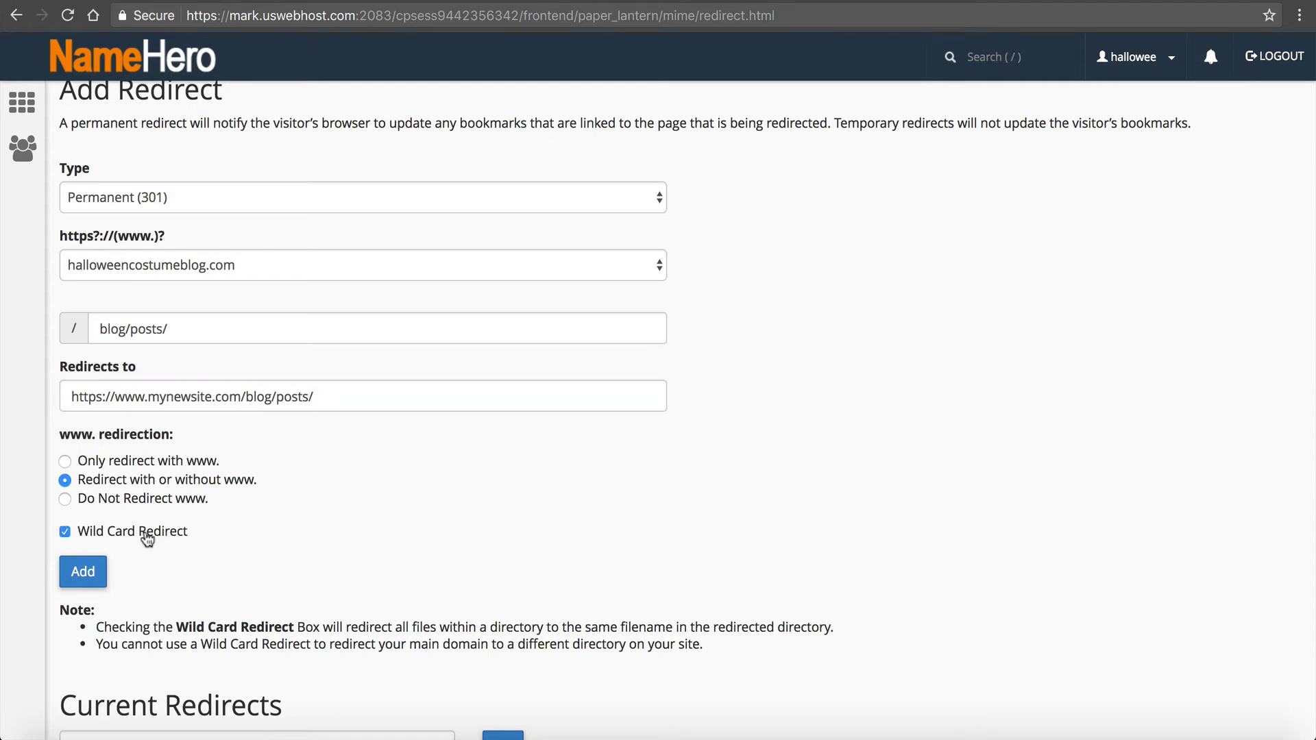
{"action": "left_click", "coordinate": [95, 577]}
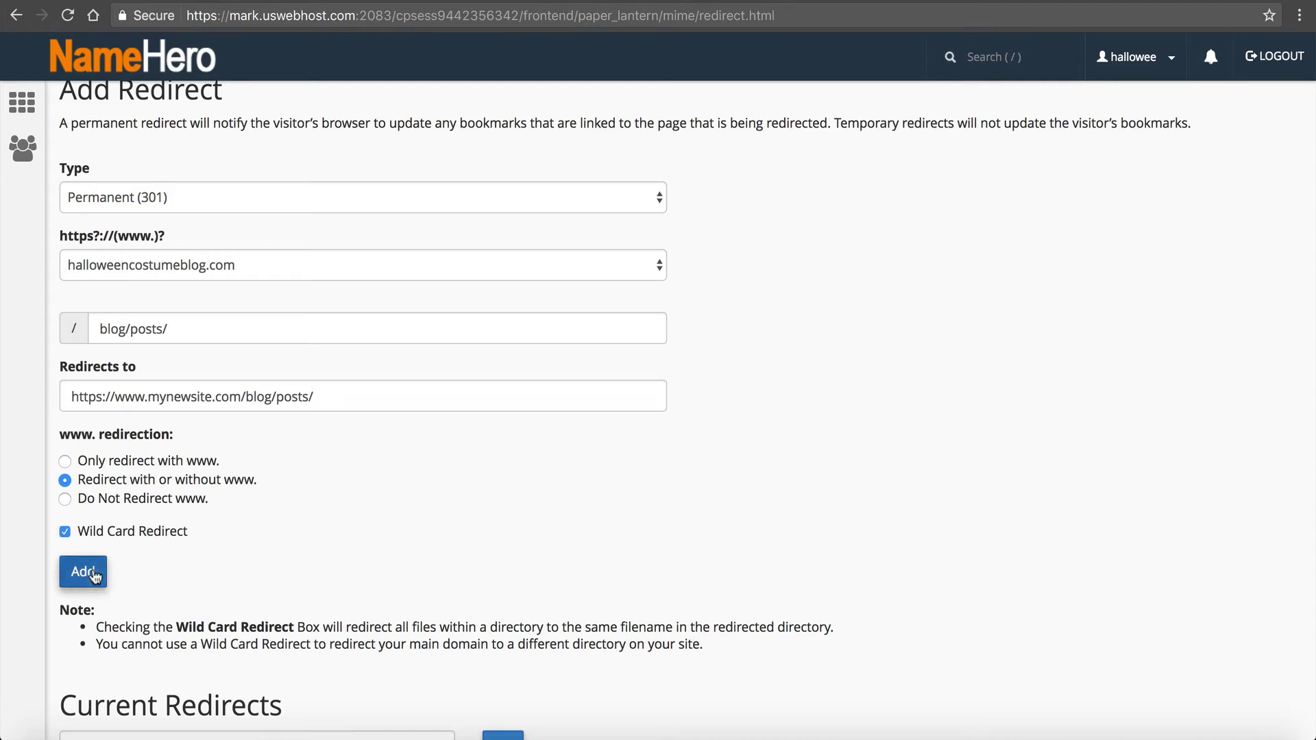
{"action": "left_click", "coordinate": [184, 333]}
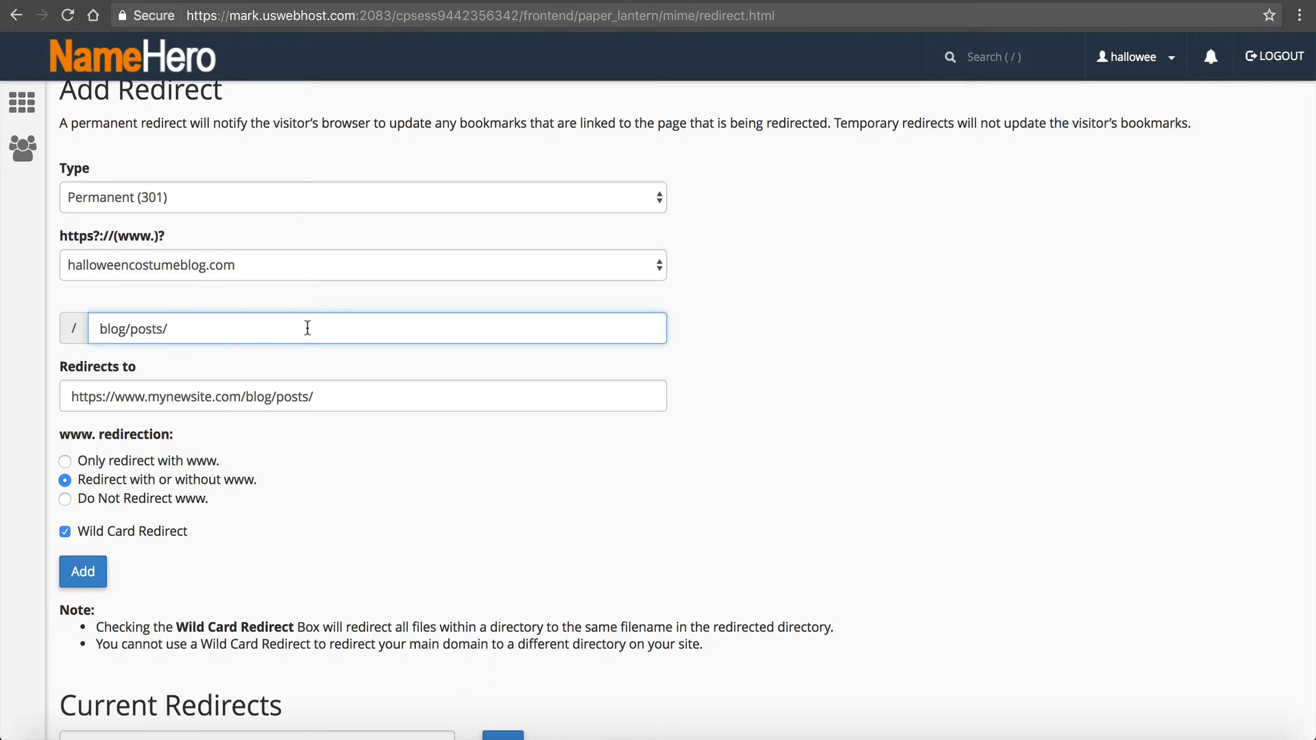
{"action": "type", "text": "post-nameher"}
{"action": "key", "text": "BackSpace"}
{"action": "key", "text": "BackSpace"}
{"action": "key", "text": "BackSpace"}
{"action": "type", "text": "-here"}
{"action": "left_click_drag", "start_coordinate": [167, 329], "coordinate": [270, 329]}
{"action": "key", "text": "super+c"}
{"action": "left_click", "coordinate": [331, 397]}
{"action": "key", "text": "super+v"}
{"action": "type", "text": "/"}
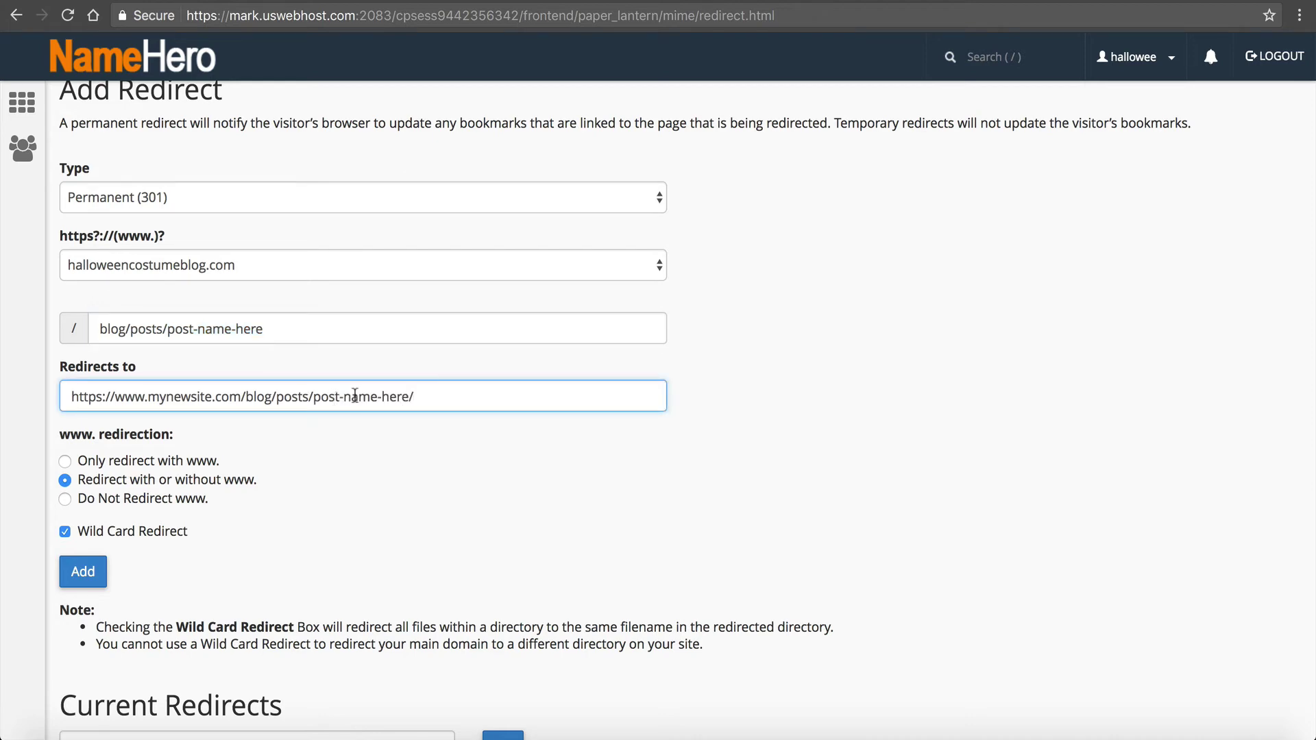
{"action": "scroll", "coordinate": [454, 460], "scroll_direction": "up", "scroll_amount": 3}
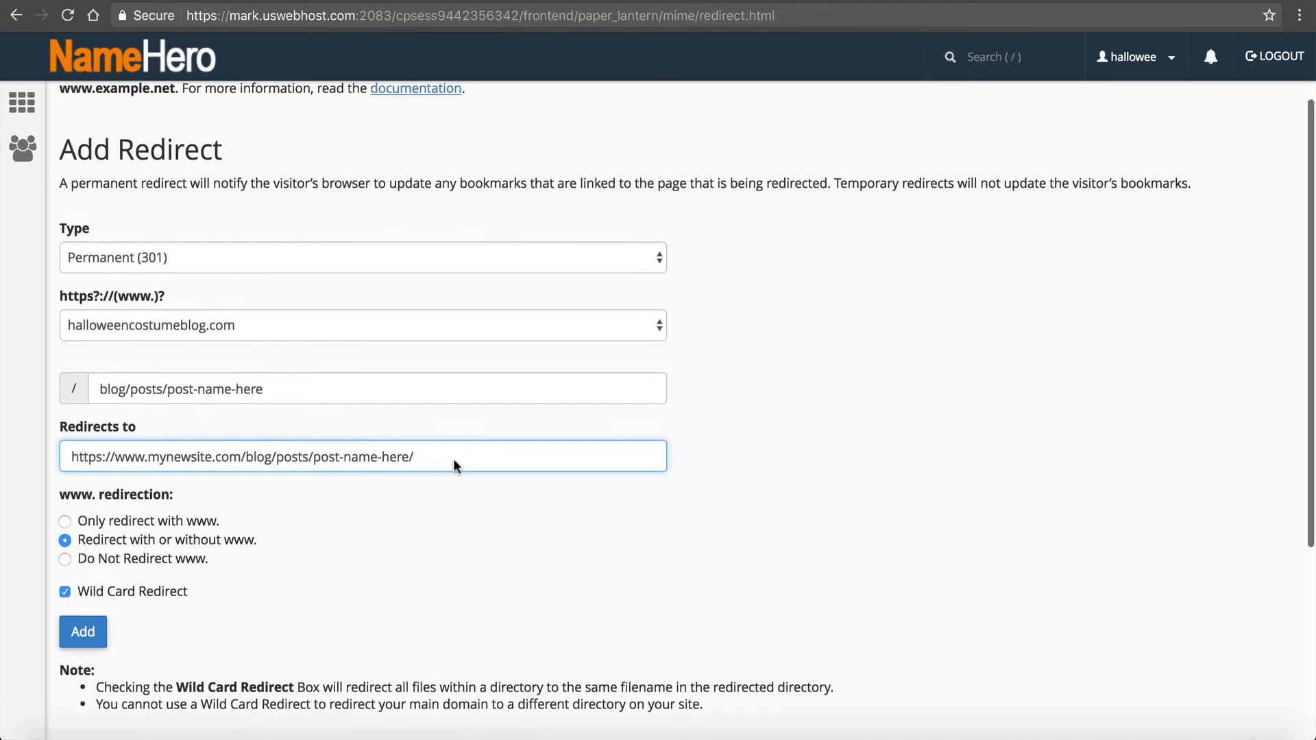
{"action": "scroll", "coordinate": [453, 460], "scroll_direction": "down", "scroll_amount": 5}
{"action": "scroll", "coordinate": [455, 460], "scroll_direction": "down", "scroll_amount": 2}
{"action": "scroll", "coordinate": [439, 446], "scroll_direction": "down", "scroll_amount": 1}
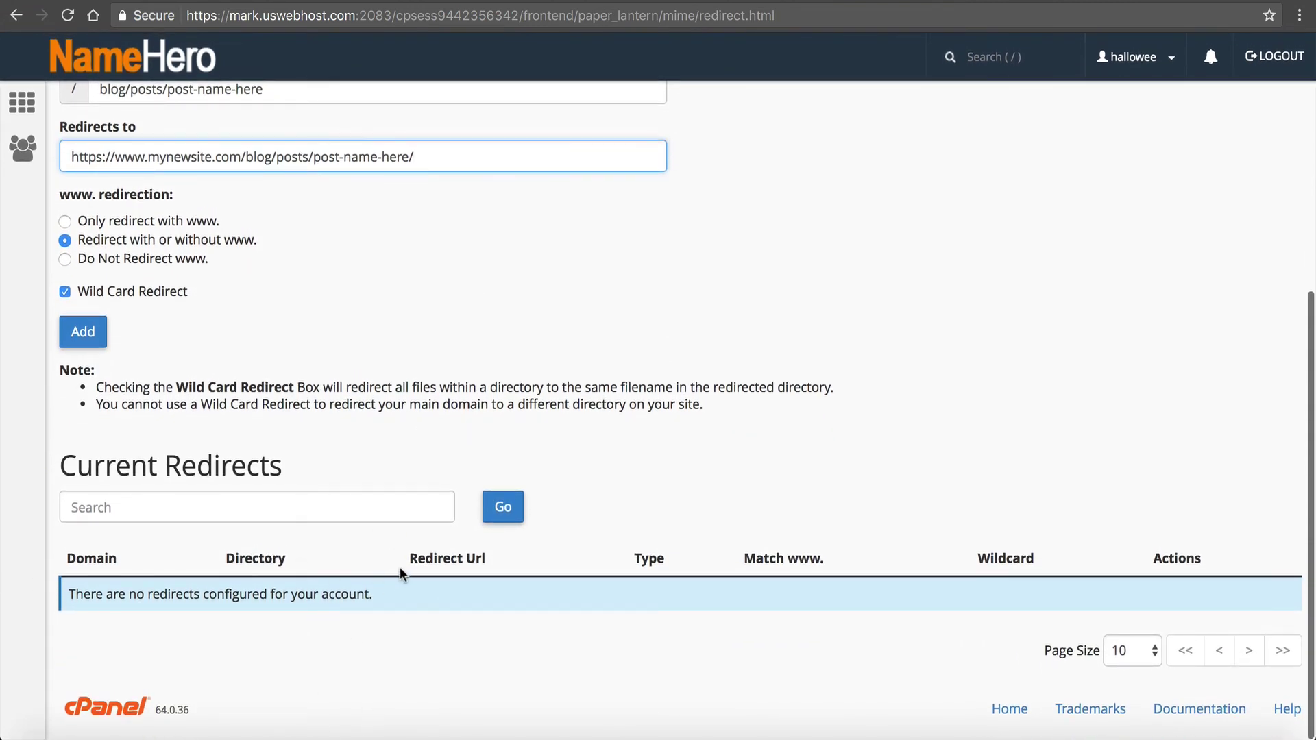
{"action": "scroll", "coordinate": [402, 574], "scroll_direction": "up", "scroll_amount": 1}
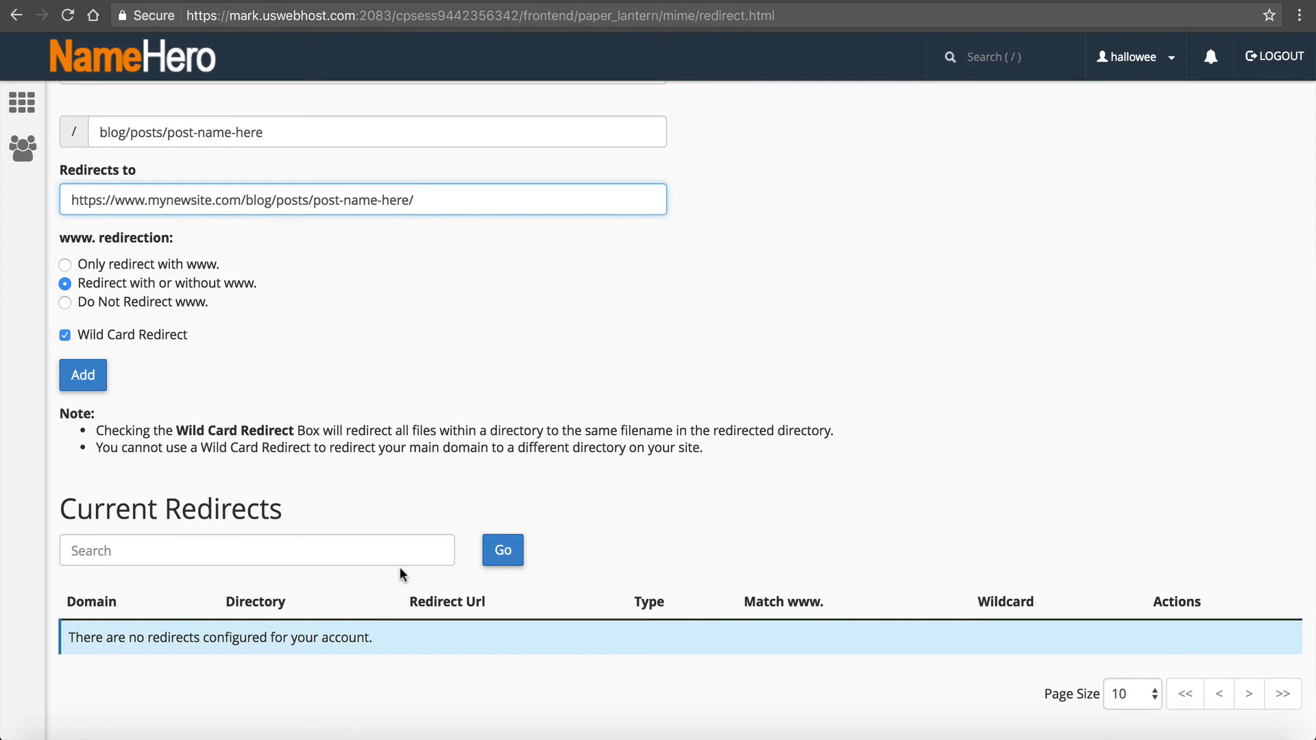
{"action": "scroll", "coordinate": [399, 484], "scroll_direction": "up", "scroll_amount": 5}
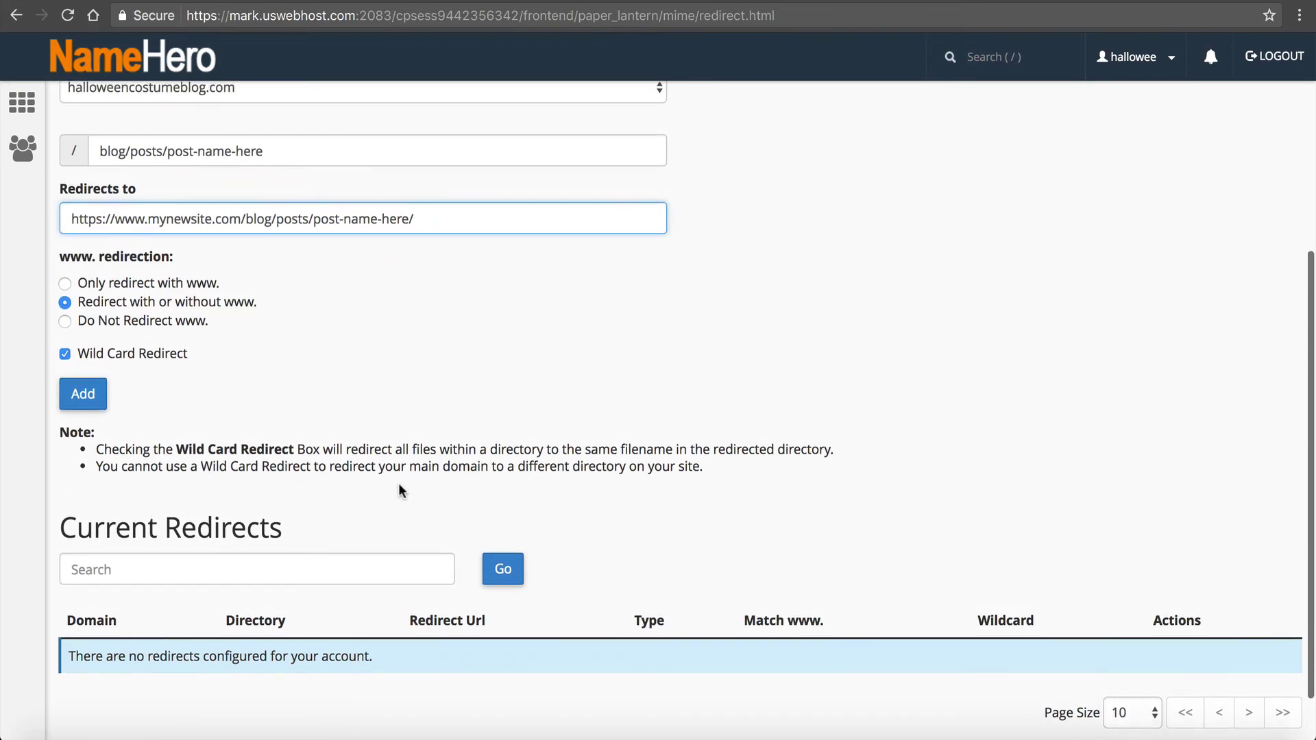
{"action": "scroll", "coordinate": [399, 487], "scroll_direction": "down", "scroll_amount": 2}
{"action": "scroll", "coordinate": [399, 487], "scroll_direction": "up", "scroll_amount": 5}
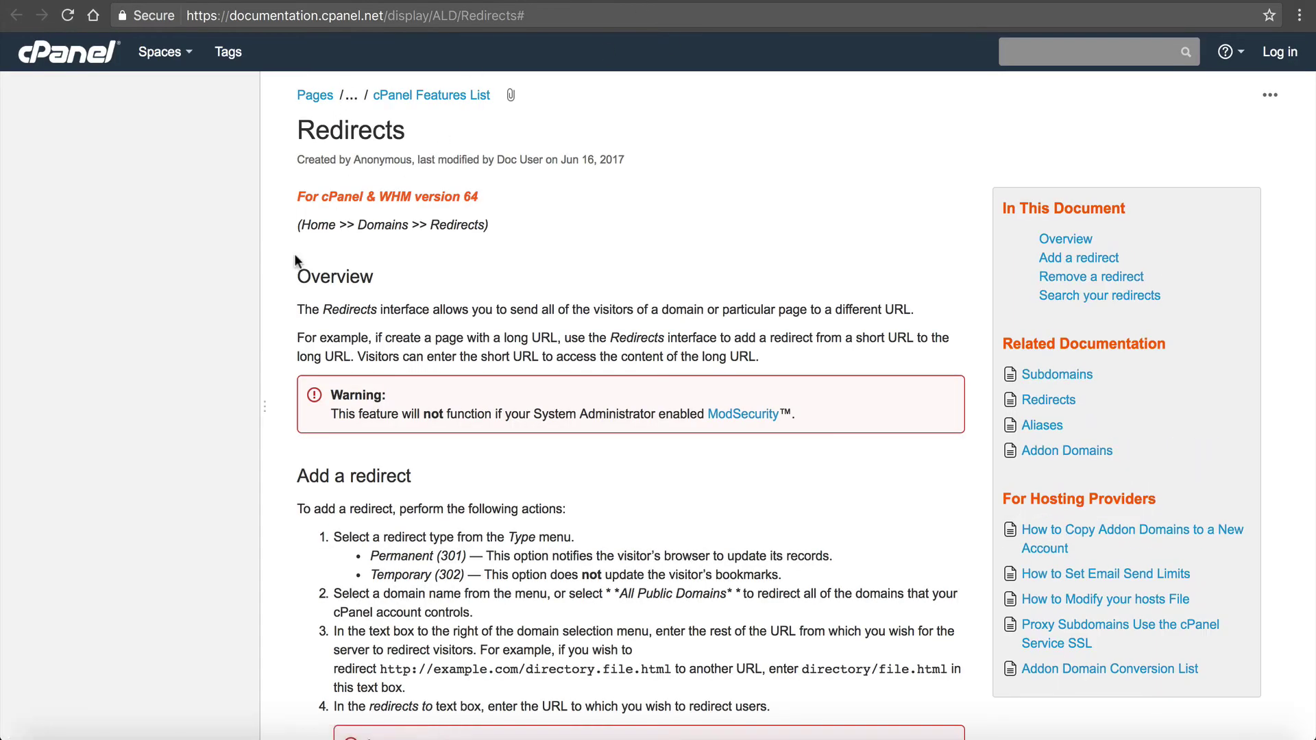
{"action": "scroll", "coordinate": [397, 214], "scroll_direction": "down", "scroll_amount": 1}
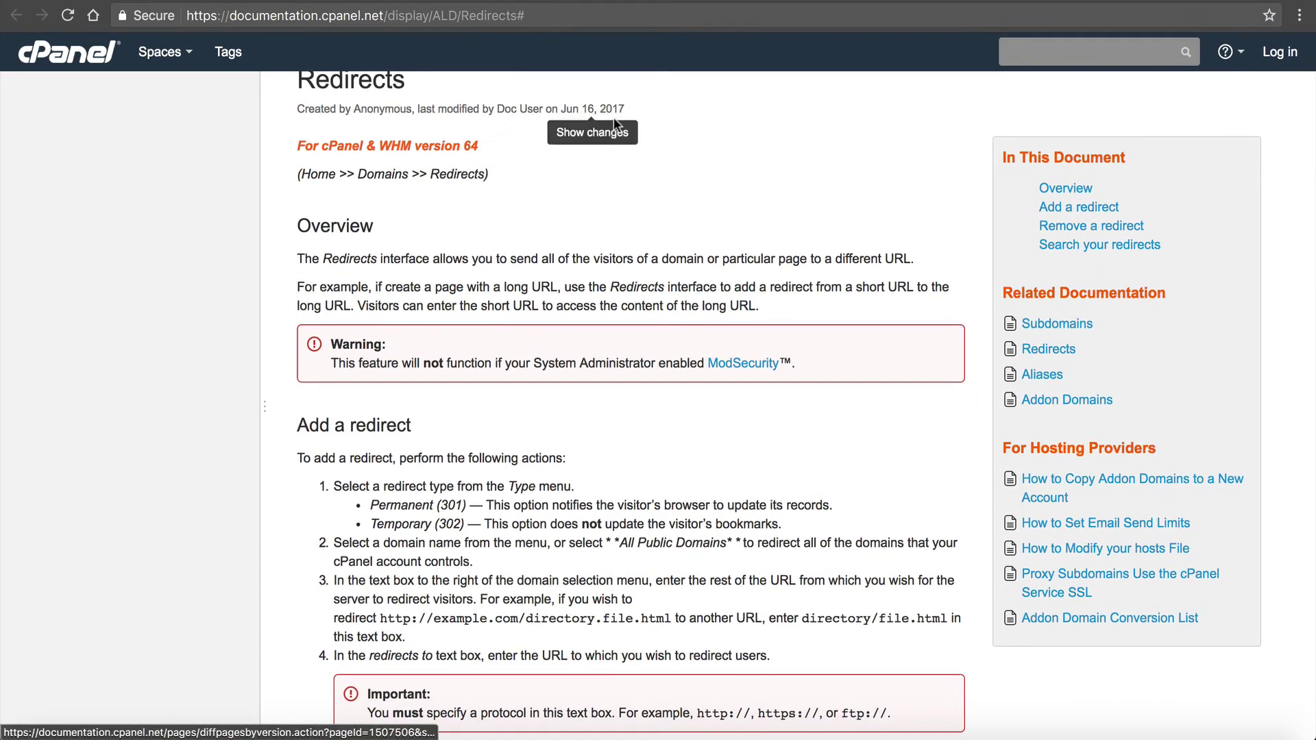
{"action": "scroll", "coordinate": [469, 306], "scroll_direction": "down", "scroll_amount": 2}
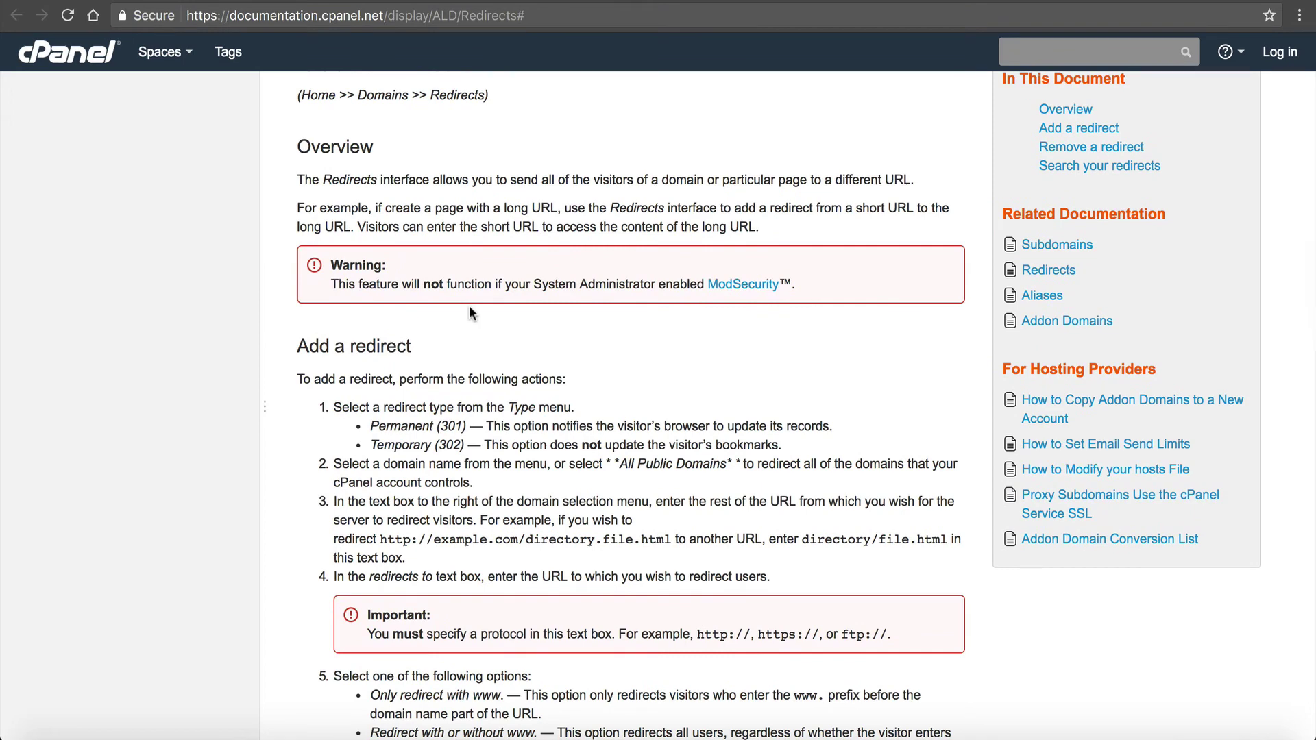
{"action": "scroll", "coordinate": [469, 312], "scroll_direction": "down", "scroll_amount": 2}
{"action": "scroll", "coordinate": [469, 305], "scroll_direction": "down", "scroll_amount": 4}
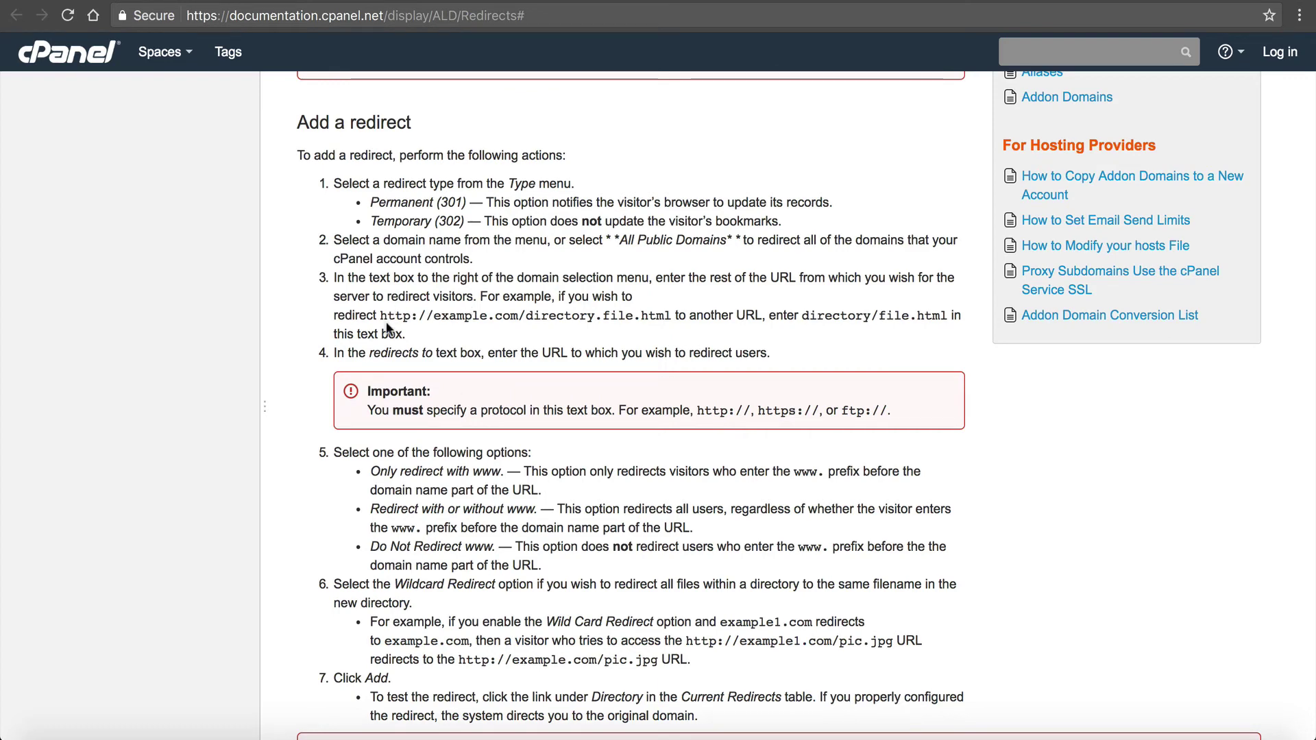
{"action": "left_click_drag", "start_coordinate": [386, 314], "coordinate": [658, 310]}
{"action": "left_click_drag", "start_coordinate": [765, 315], "coordinate": [870, 315]}
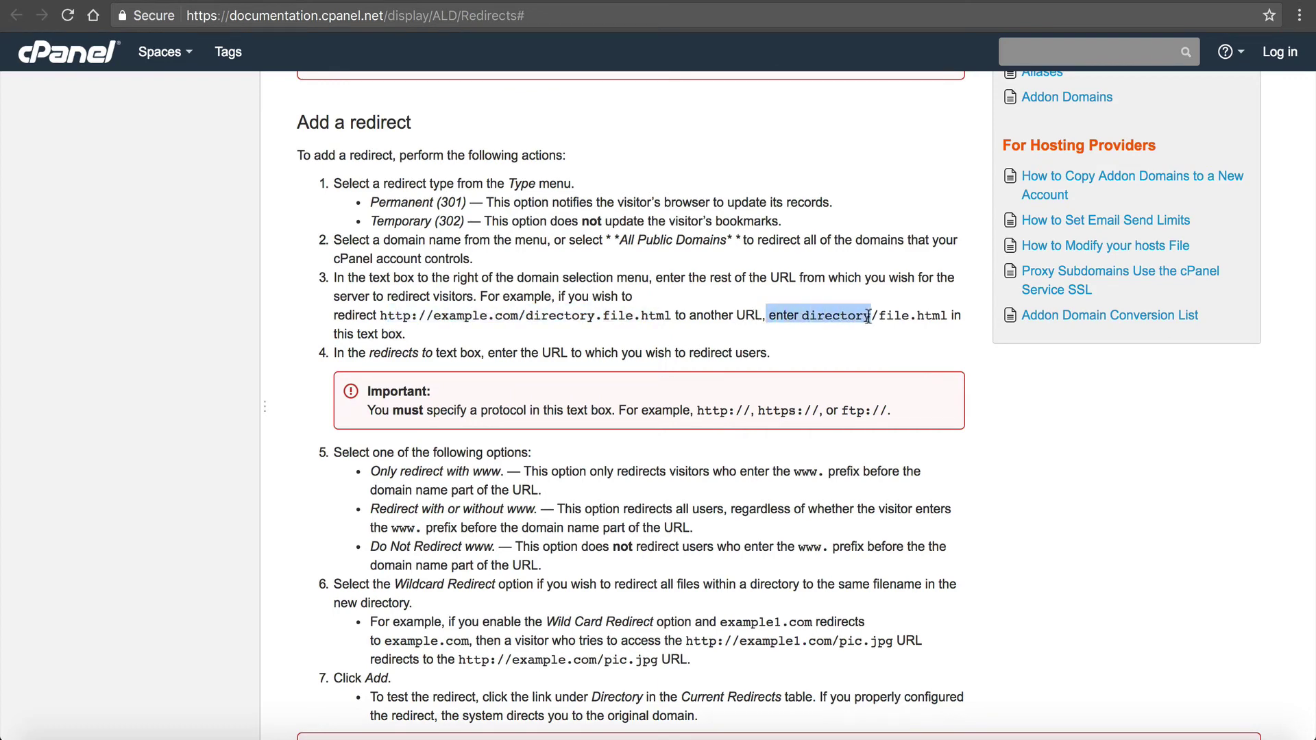
{"action": "scroll", "coordinate": [759, 349], "scroll_direction": "down", "scroll_amount": 2}
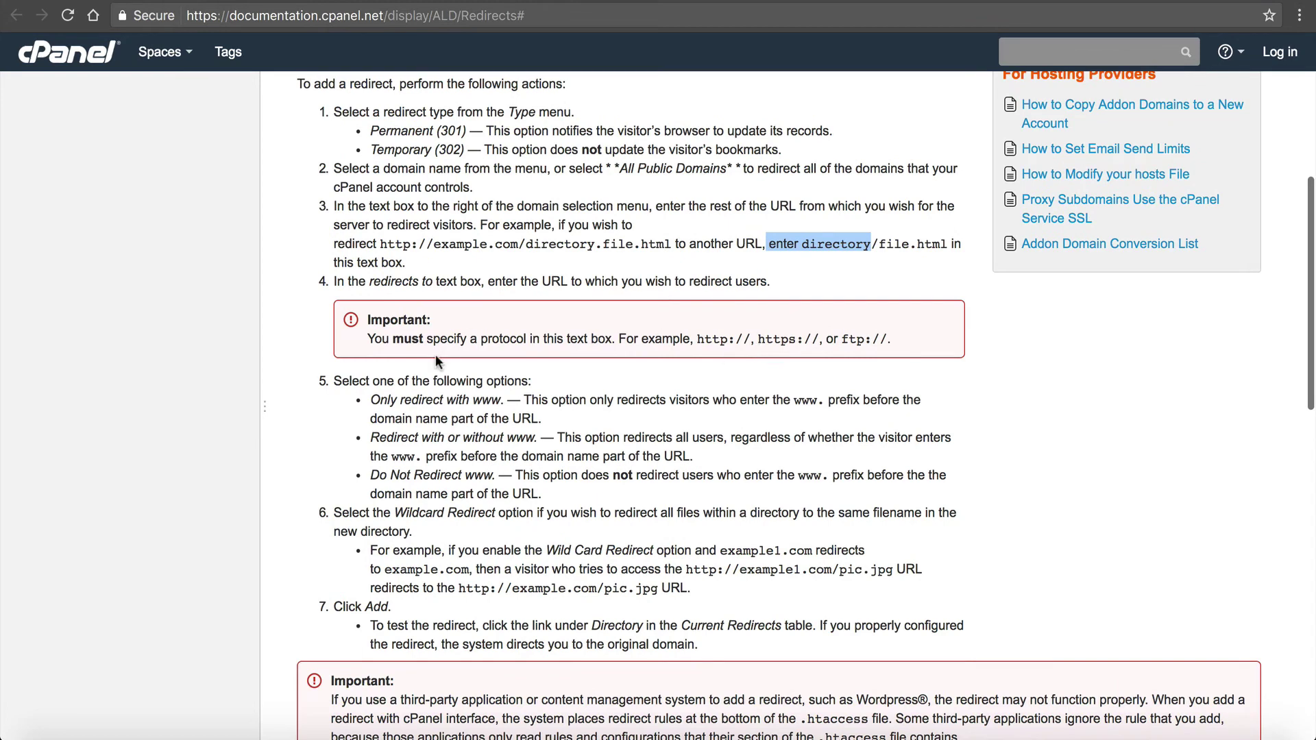
{"action": "left_click_drag", "start_coordinate": [390, 338], "coordinate": [553, 341]}
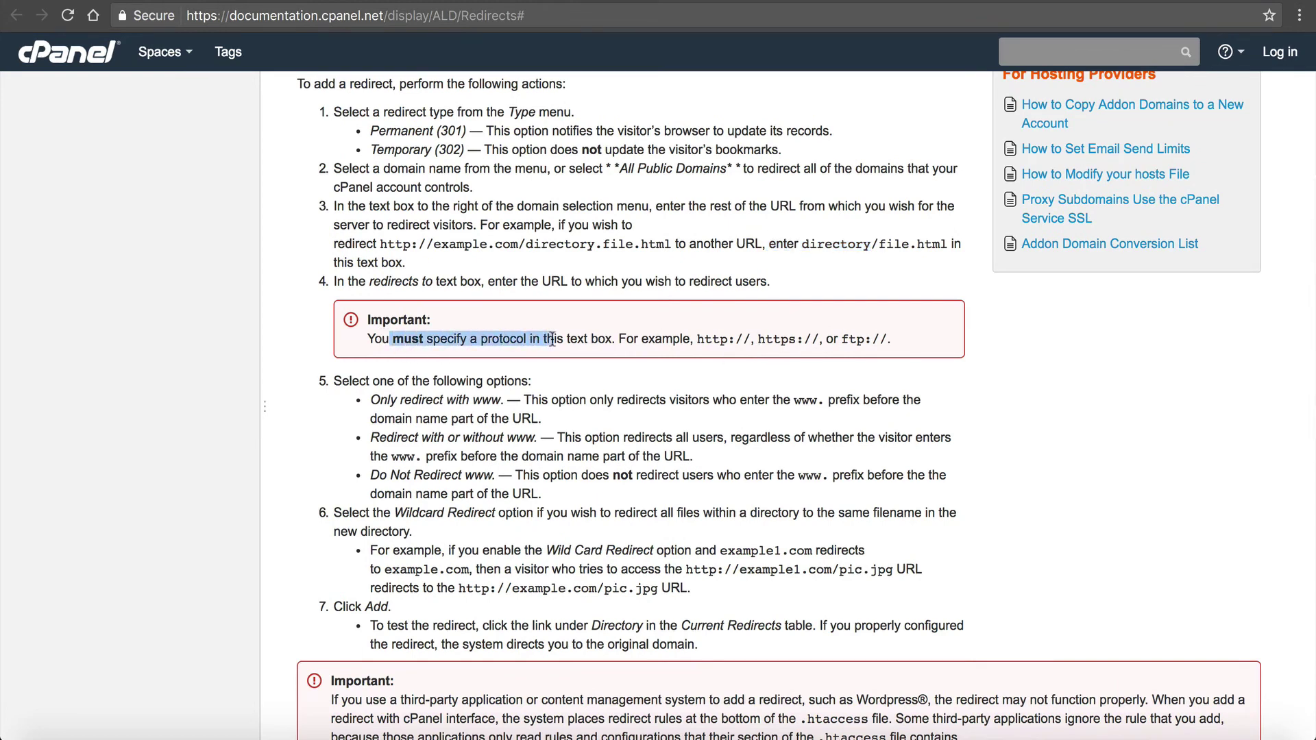
{"action": "left_click_drag", "start_coordinate": [691, 340], "coordinate": [774, 341]}
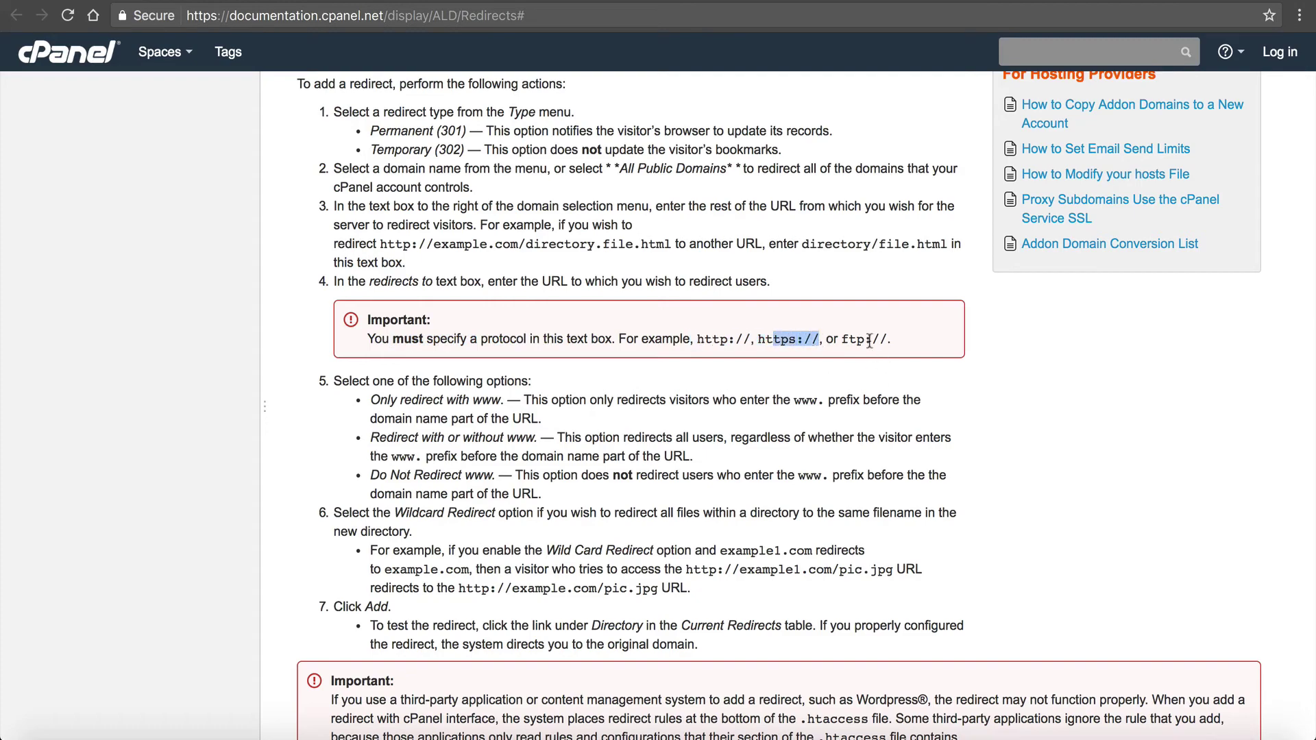
Read through the Drupal .htaccess example code and the Remove and Search sections of the guide
{"action": "scroll", "coordinate": [852, 340], "scroll_direction": "down", "scroll_amount": 5}
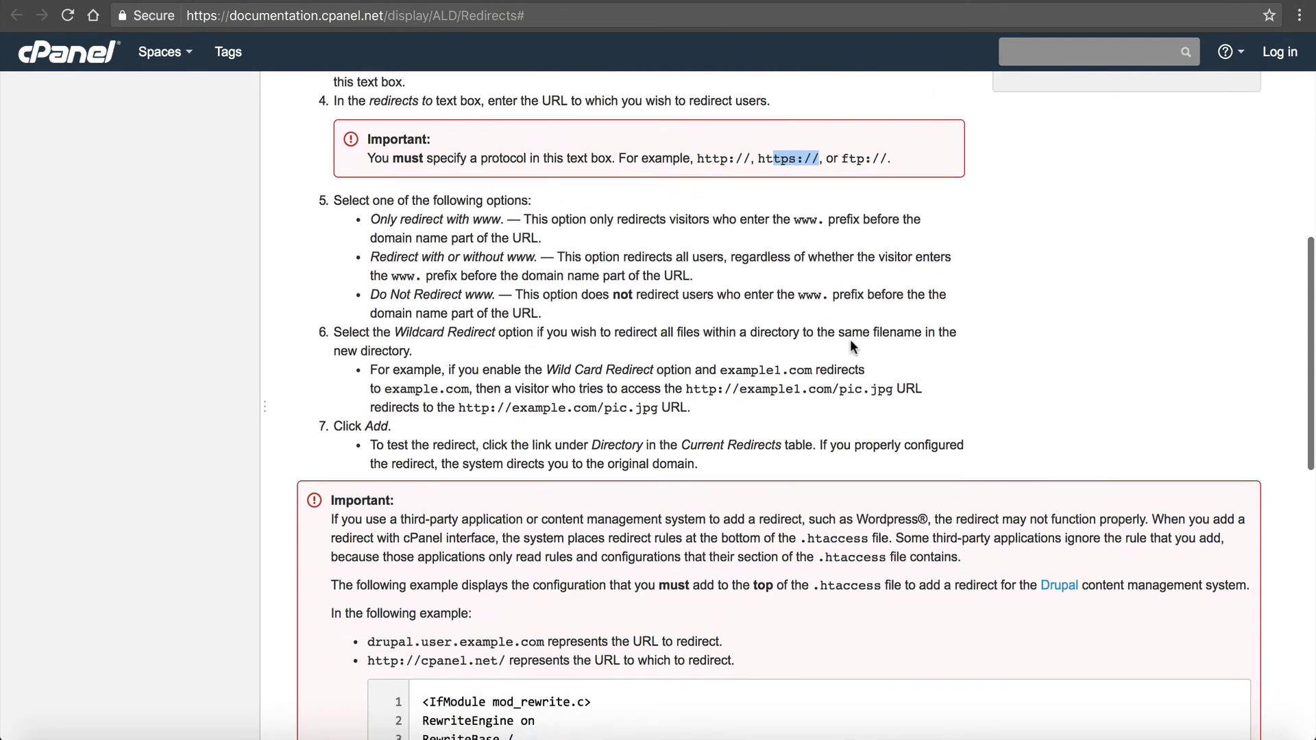
{"action": "scroll", "coordinate": [850, 340], "scroll_direction": "down", "scroll_amount": 10}
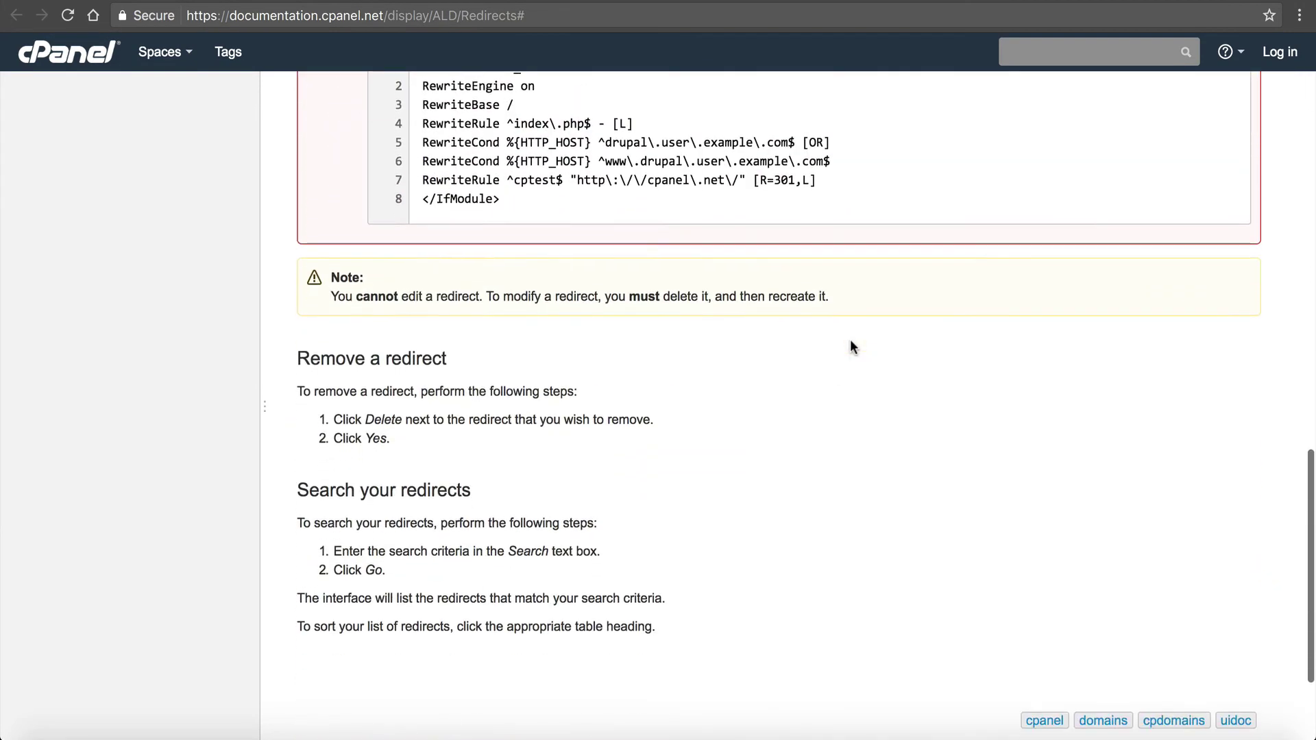
{"action": "scroll", "coordinate": [850, 341], "scroll_direction": "up", "scroll_amount": 6}
{"action": "scroll", "coordinate": [852, 346], "scroll_direction": "up", "scroll_amount": 2}
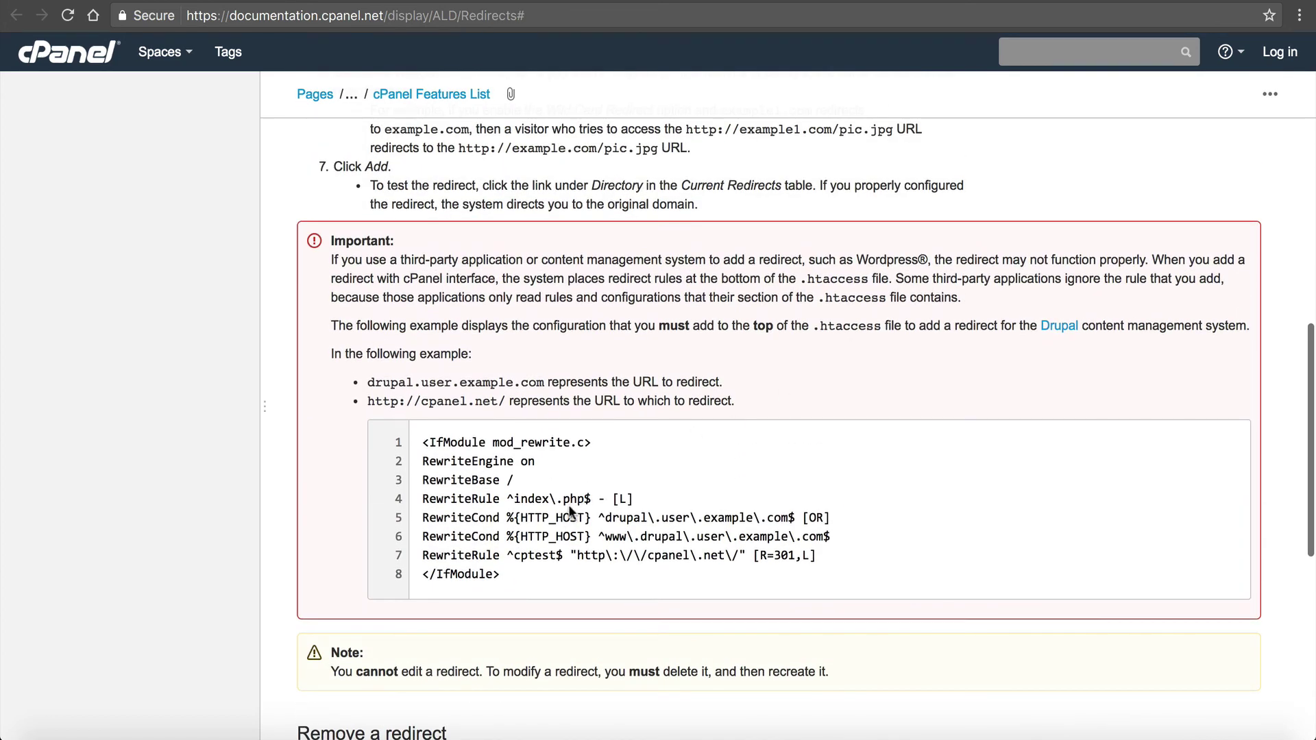
{"action": "left_click_drag", "start_coordinate": [570, 511], "coordinate": [419, 439]}
{"action": "left_click", "coordinate": [535, 434]}
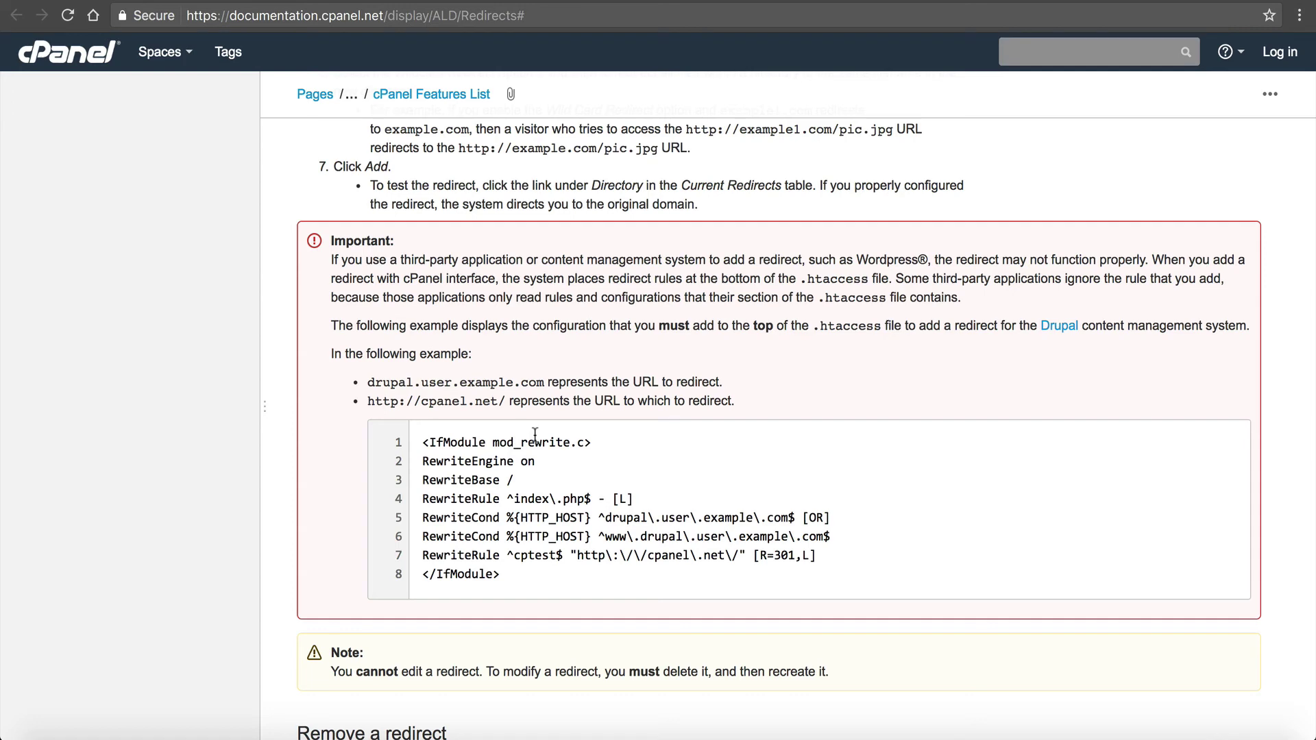
{"action": "left_click_drag", "start_coordinate": [486, 572], "coordinate": [489, 480]}
{"action": "left_click", "coordinate": [489, 479]}
{"action": "scroll", "coordinate": [489, 480], "scroll_direction": "down", "scroll_amount": 1}
{"action": "scroll", "coordinate": [489, 480], "scroll_direction": "down", "scroll_amount": 5}
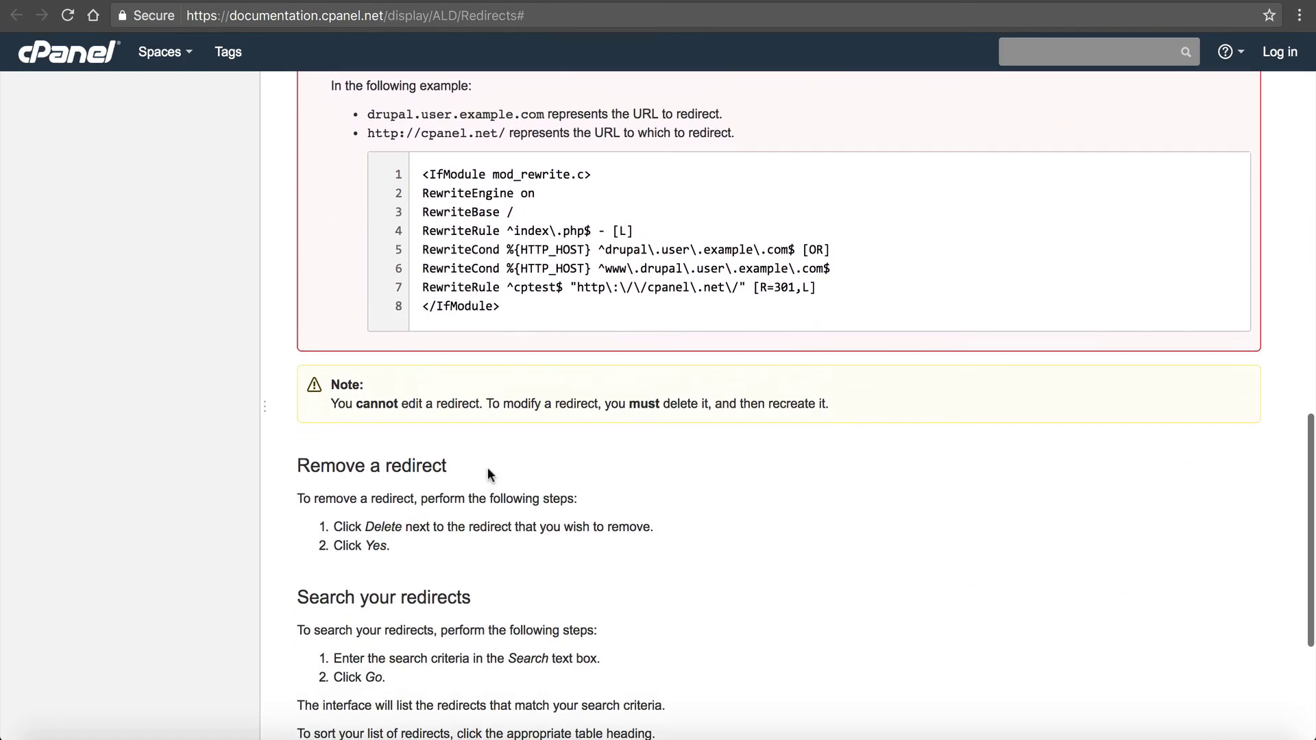
{"action": "scroll", "coordinate": [491, 417], "scroll_direction": "down", "scroll_amount": 5}
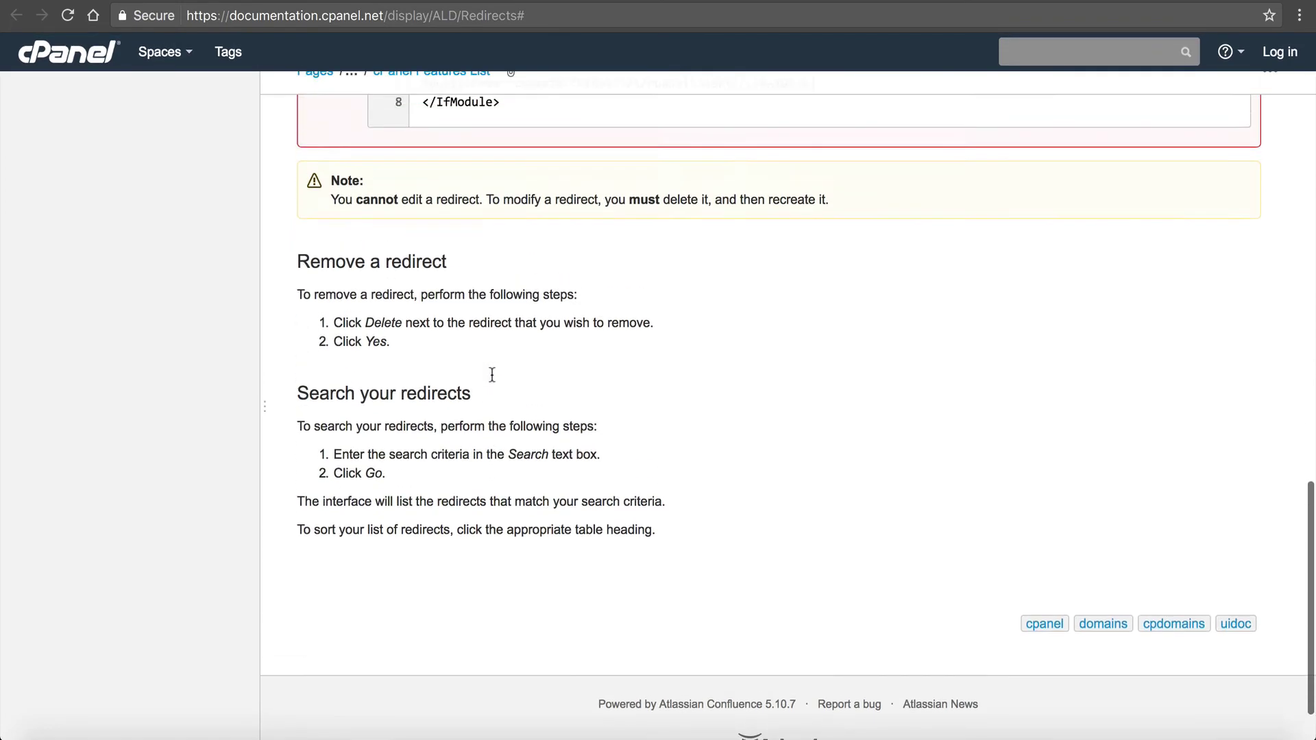
{"action": "scroll", "coordinate": [492, 374], "scroll_direction": "up", "scroll_amount": 20}
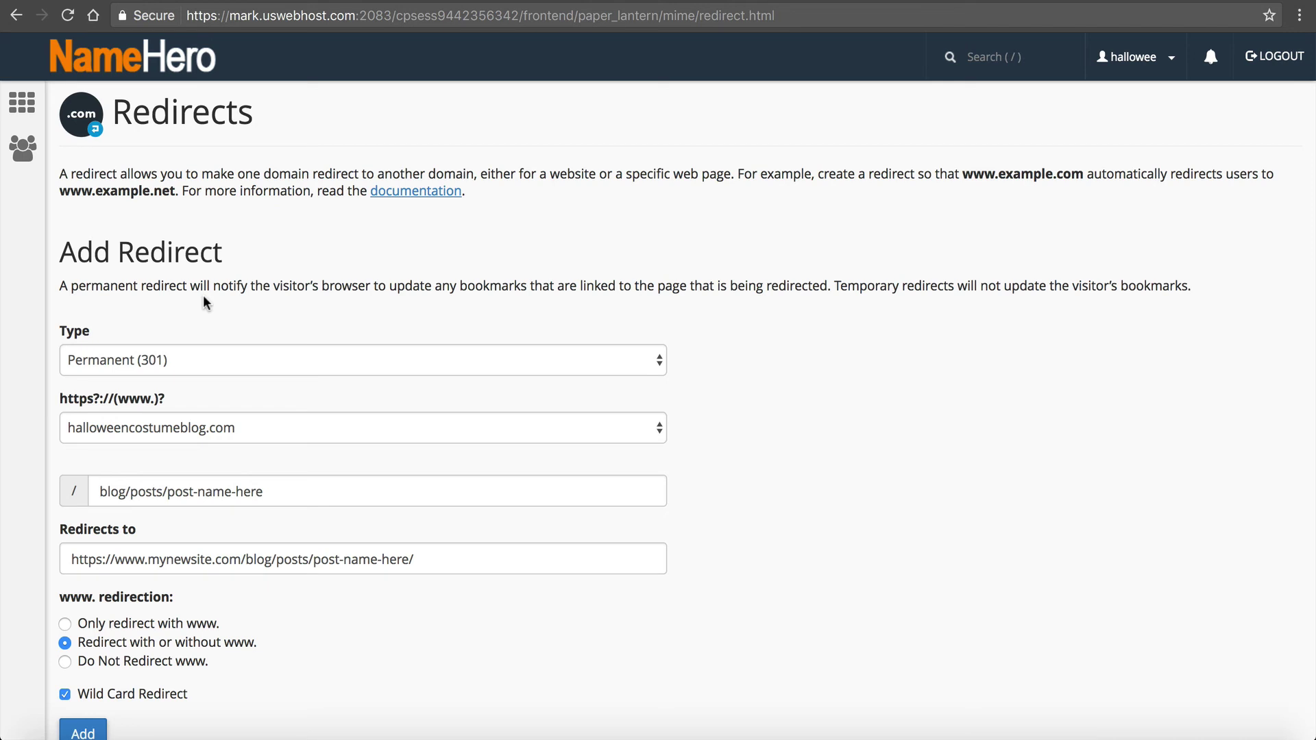
{"action": "left_click", "coordinate": [204, 355]}
{"action": "left_click", "coordinate": [177, 377]}
{"action": "left_click", "coordinate": [187, 317]}
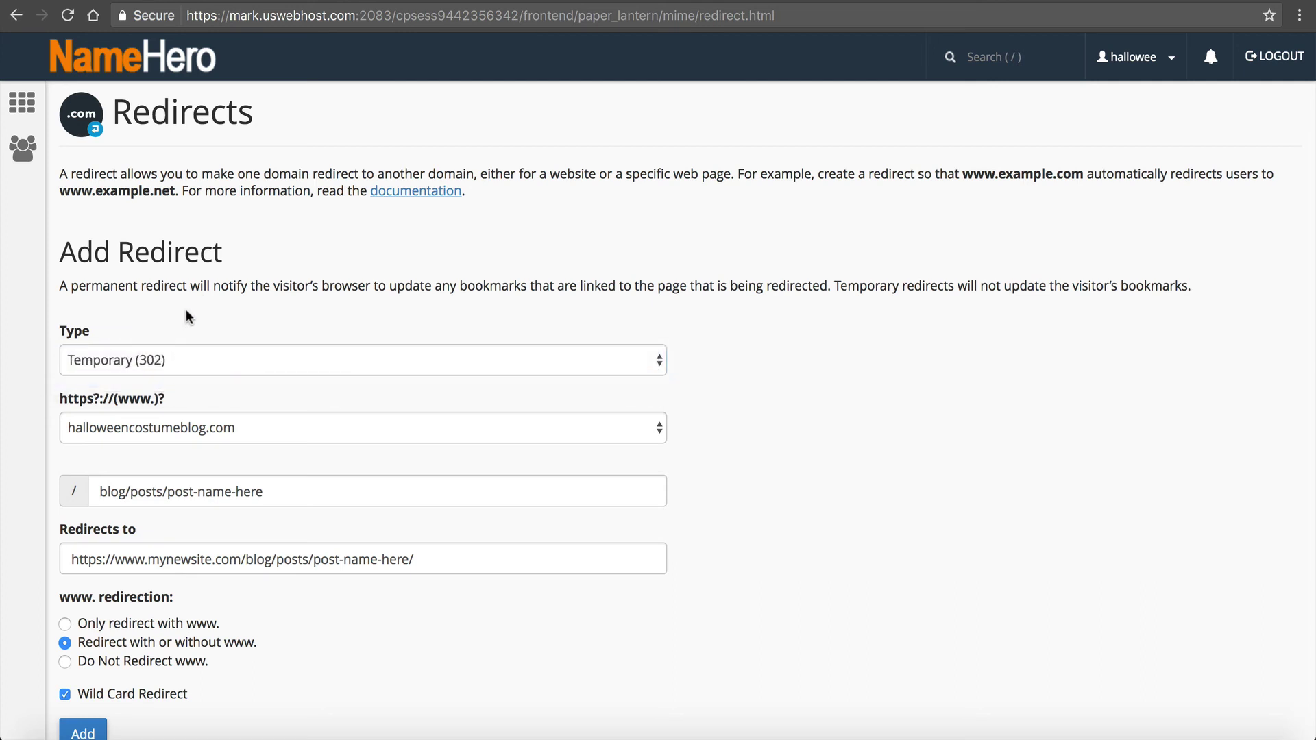
{"action": "left_click", "coordinate": [167, 354]}
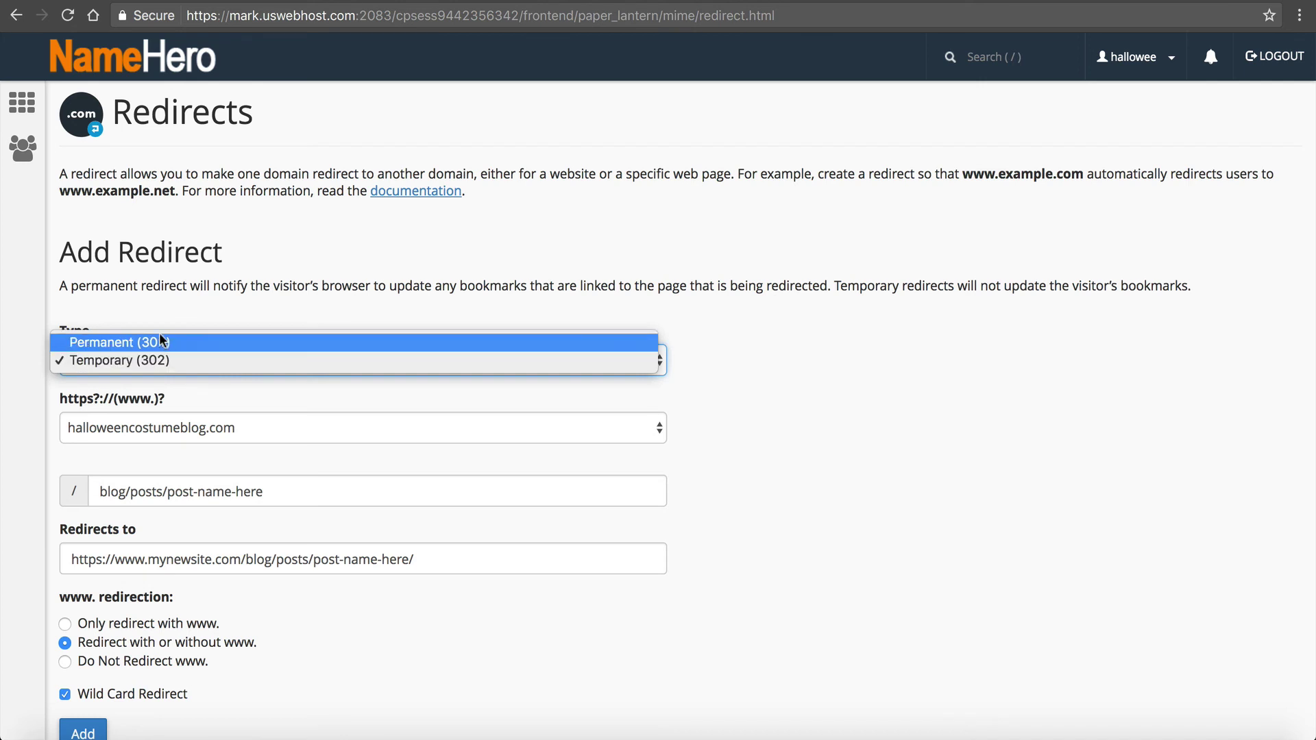
{"action": "left_click", "coordinate": [160, 341]}
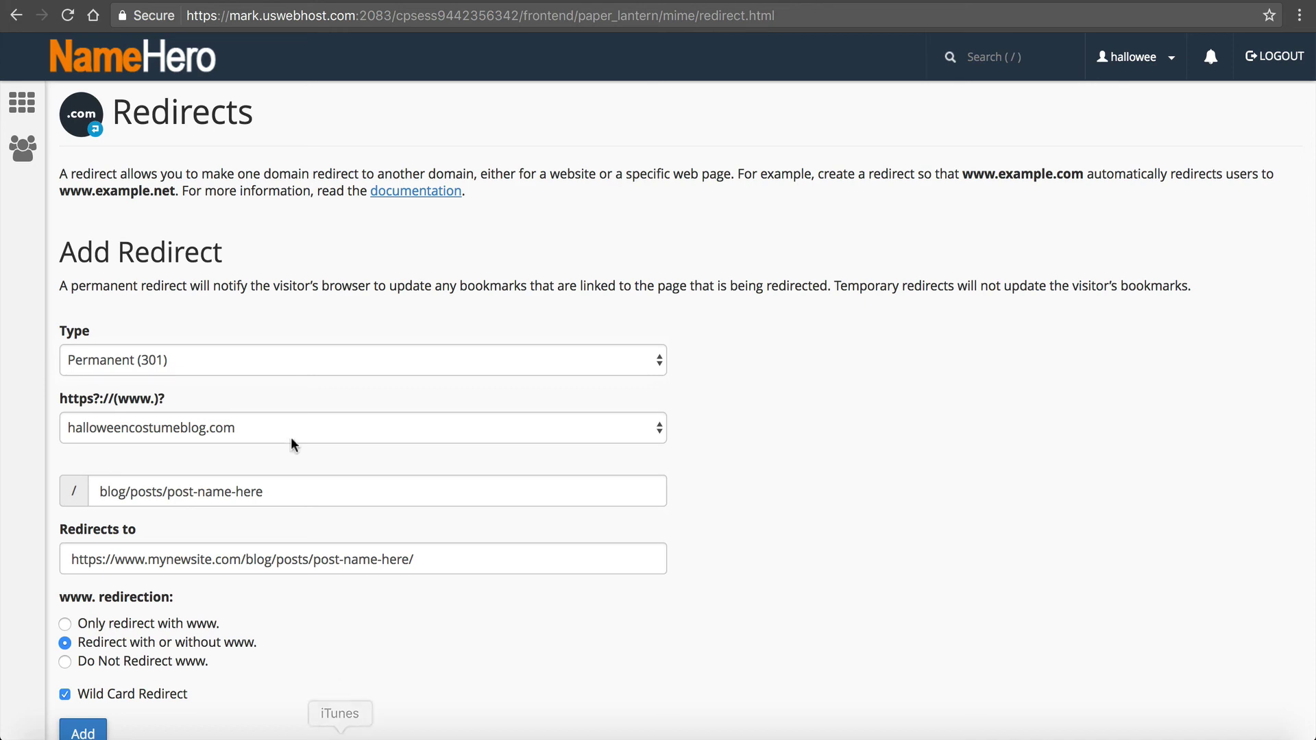
{"action": "scroll", "coordinate": [291, 437], "scroll_direction": "down", "scroll_amount": 3}
{"action": "scroll", "coordinate": [299, 414], "scroll_direction": "up", "scroll_amount": 3}
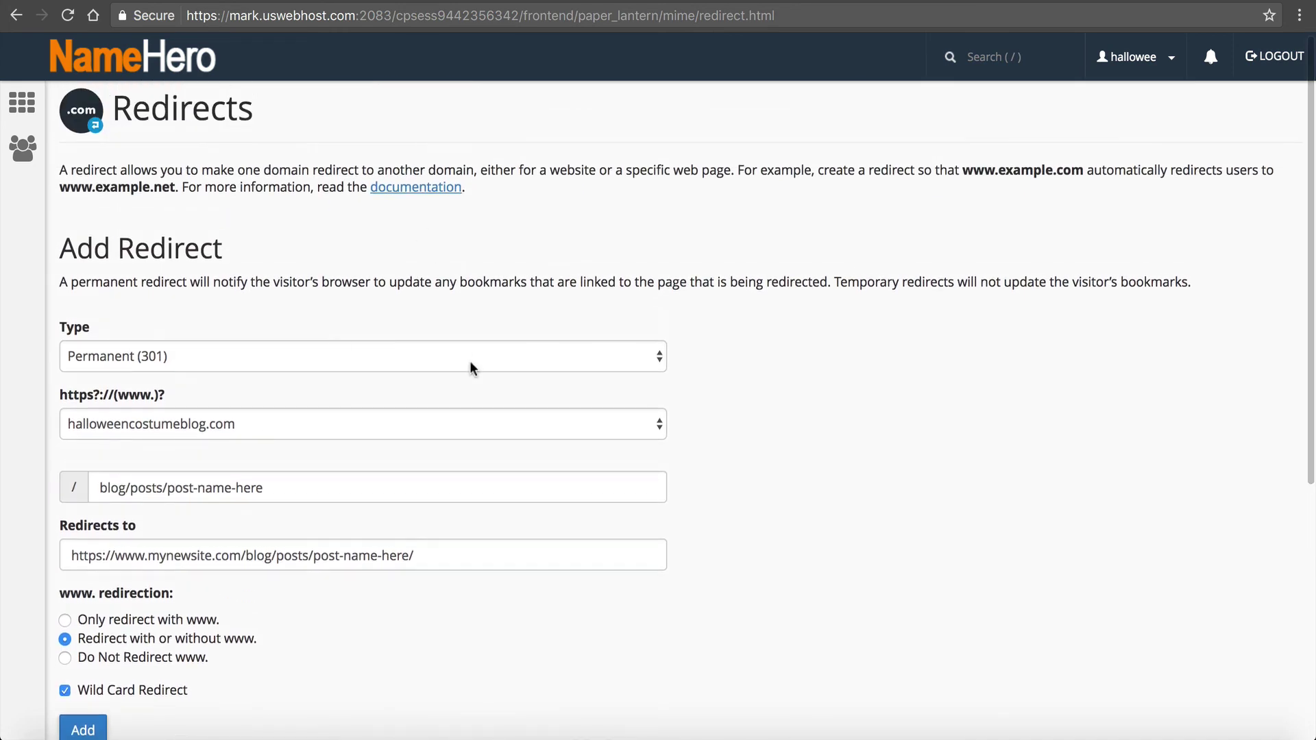